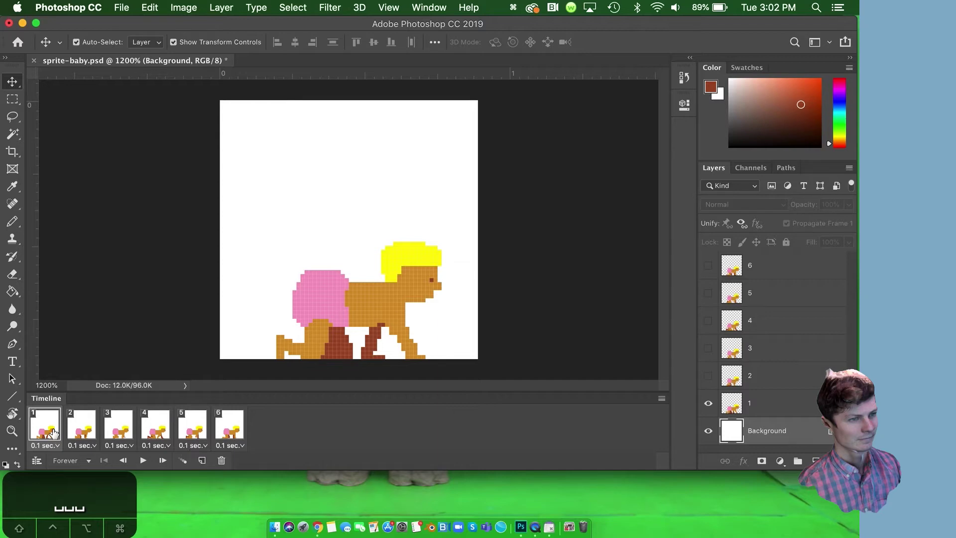
left_click(439, 6)
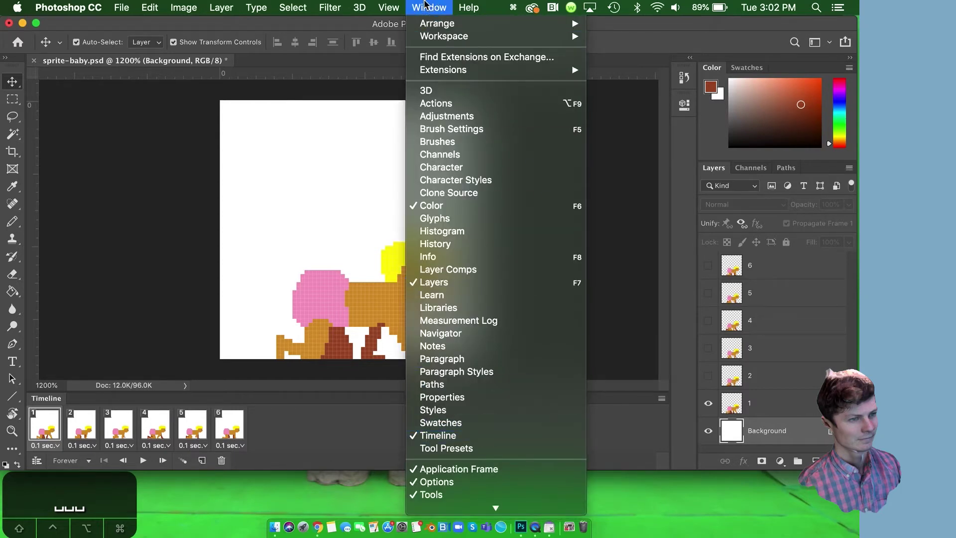
left_click(425, 5)
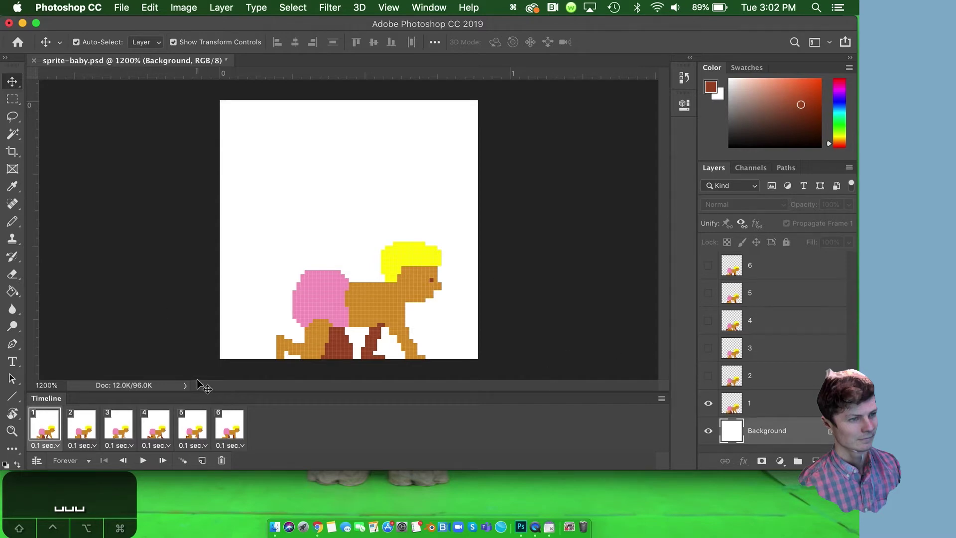
left_click(79, 425)
left_click(123, 423)
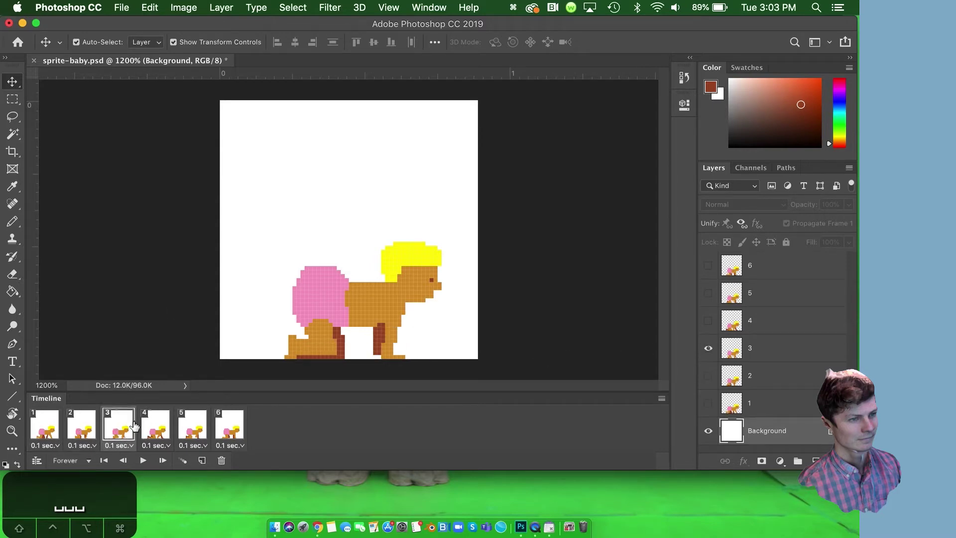
left_click(164, 424)
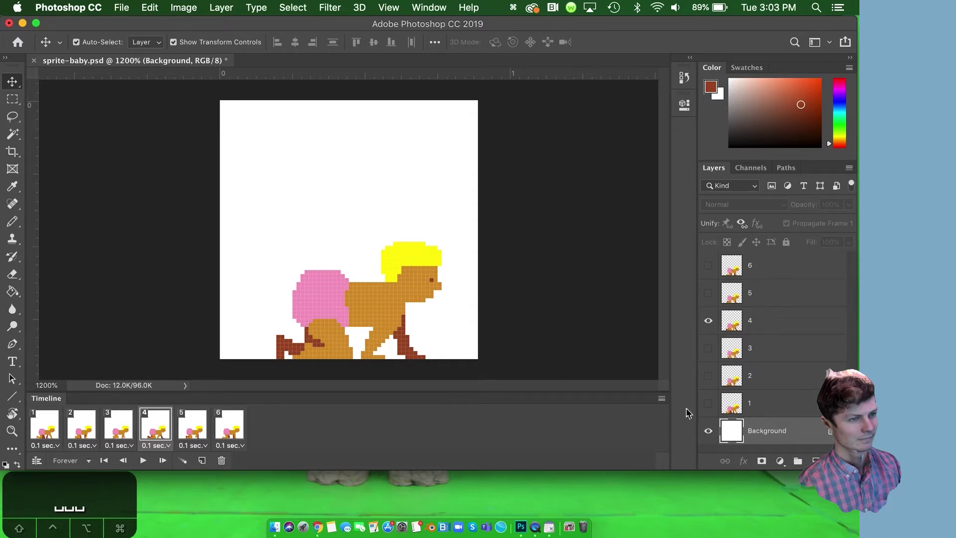
left_click(708, 431)
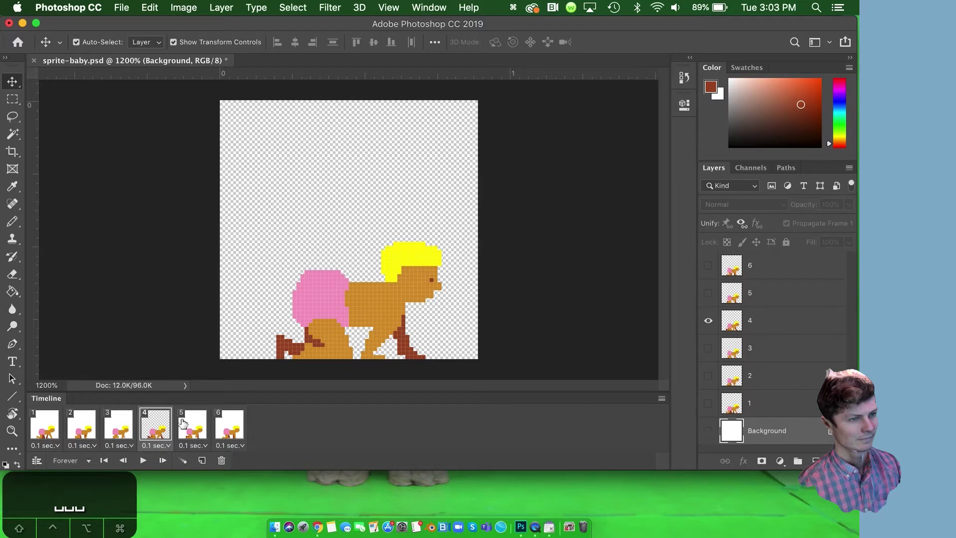
left_click(183, 423)
left_click(708, 431)
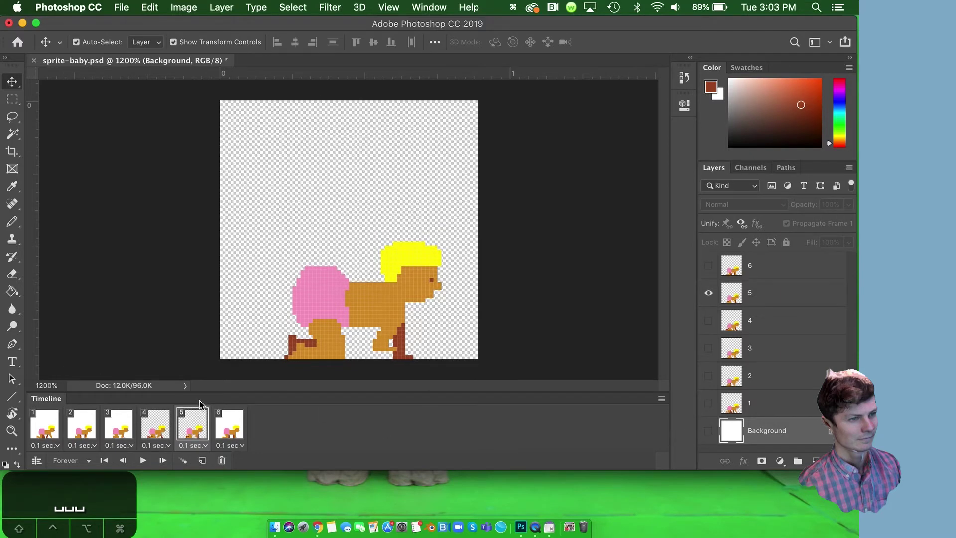
left_click(708, 431)
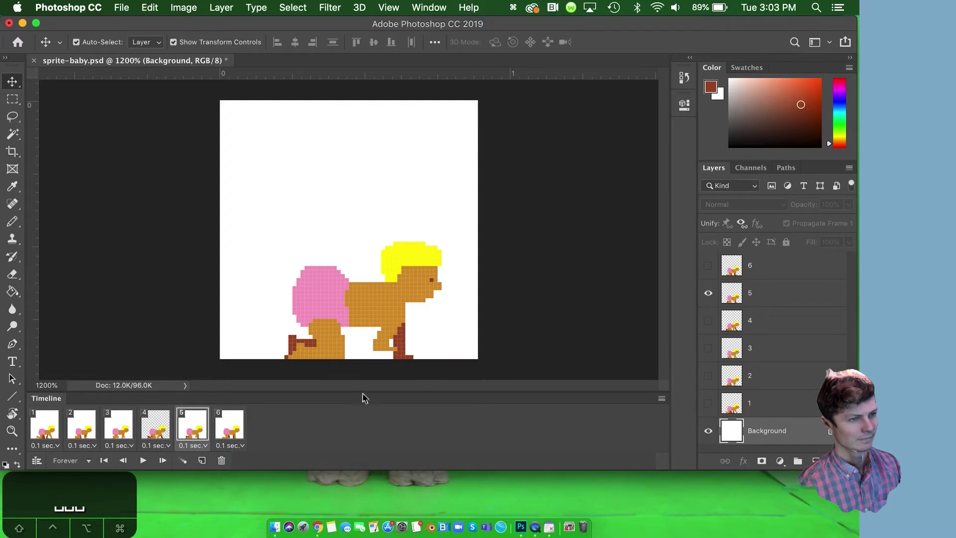
left_click(151, 428)
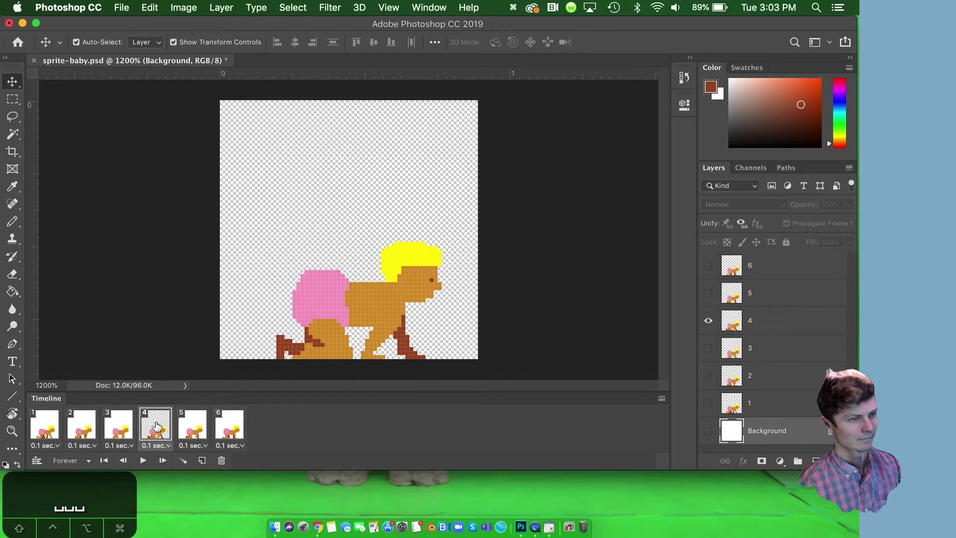
left_click(706, 432)
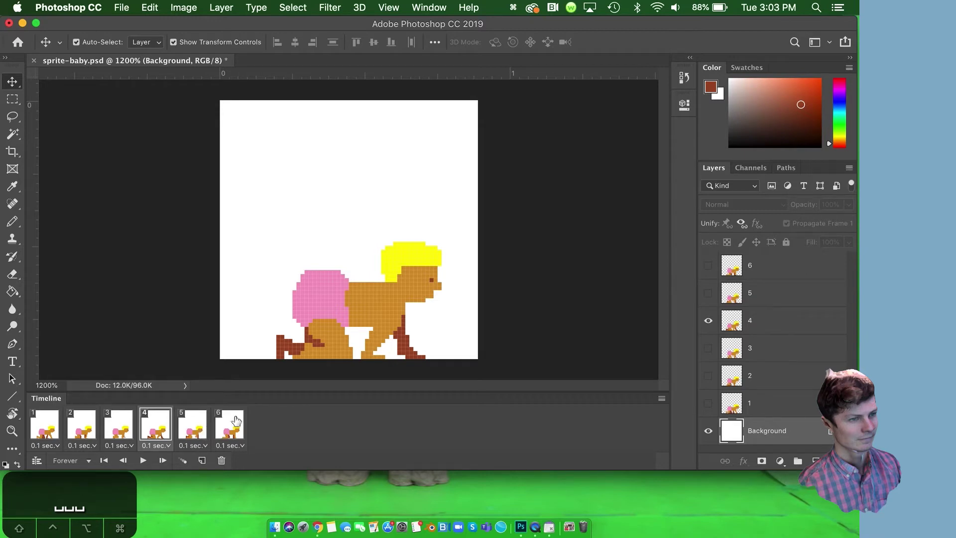
left_click(203, 426)
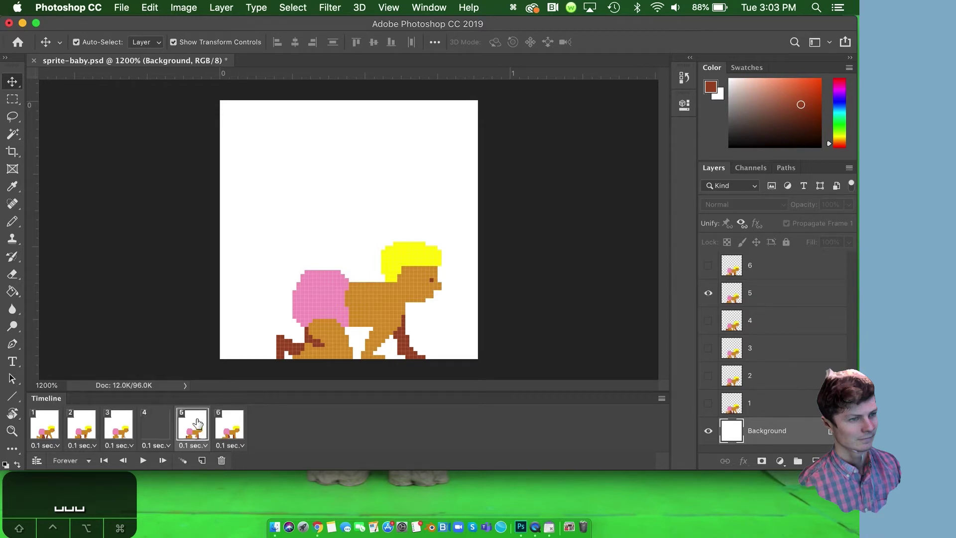
left_click(782, 298)
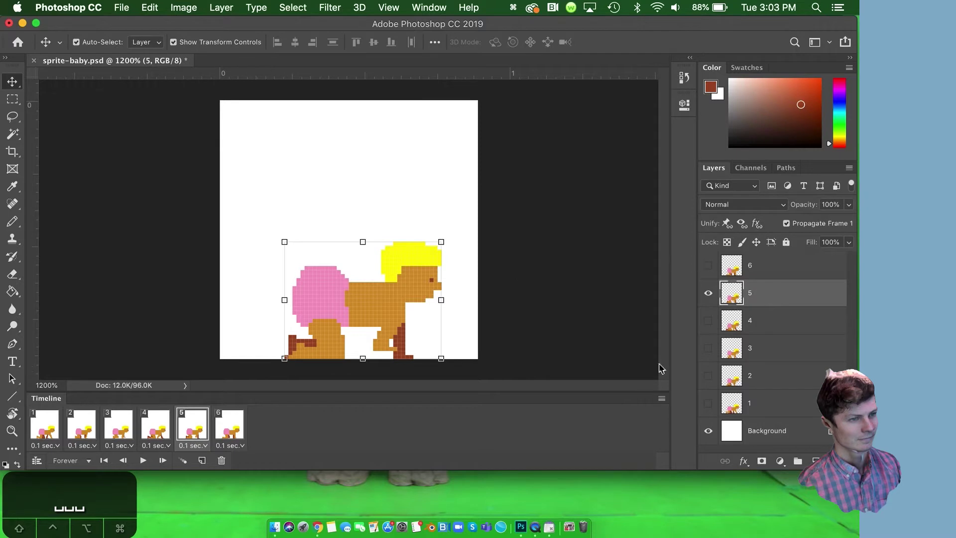
left_click(228, 424)
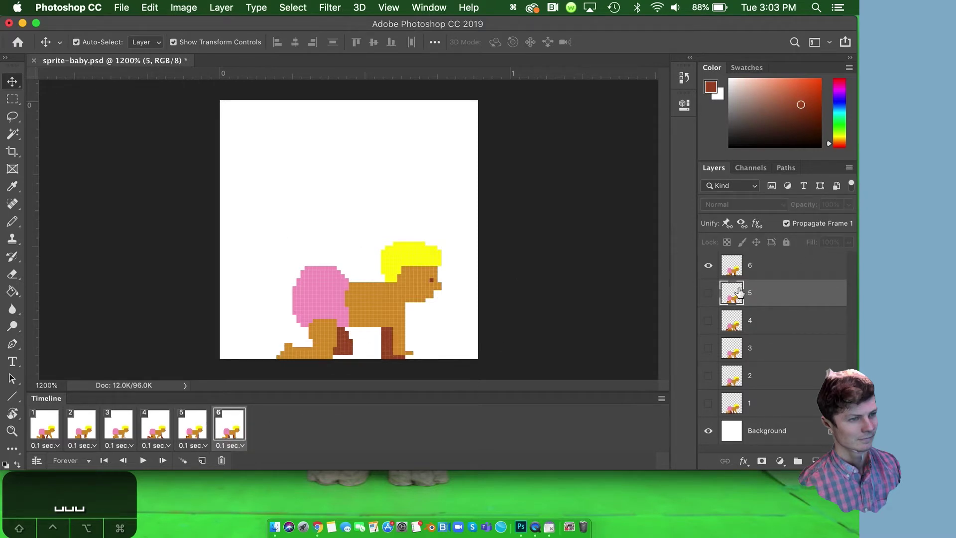
left_click(388, 333)
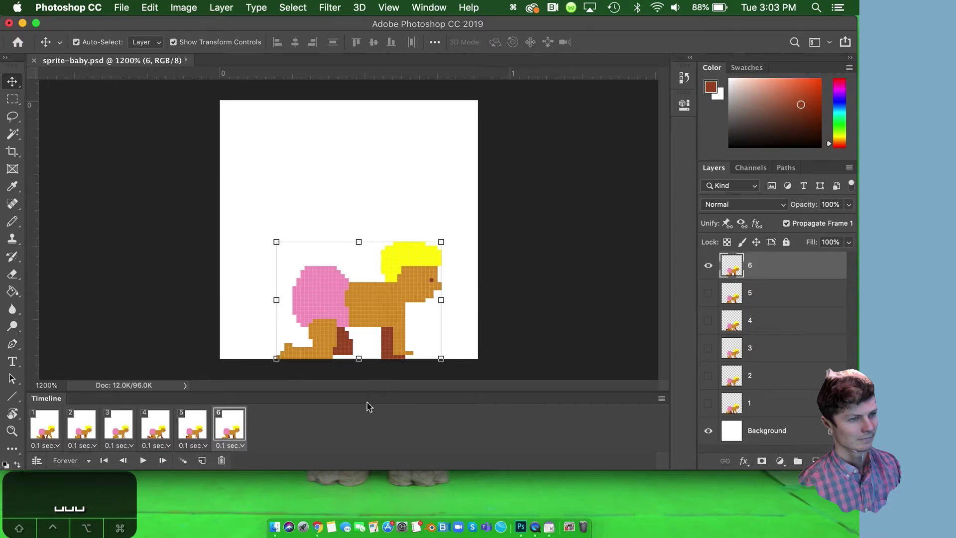
key("space")
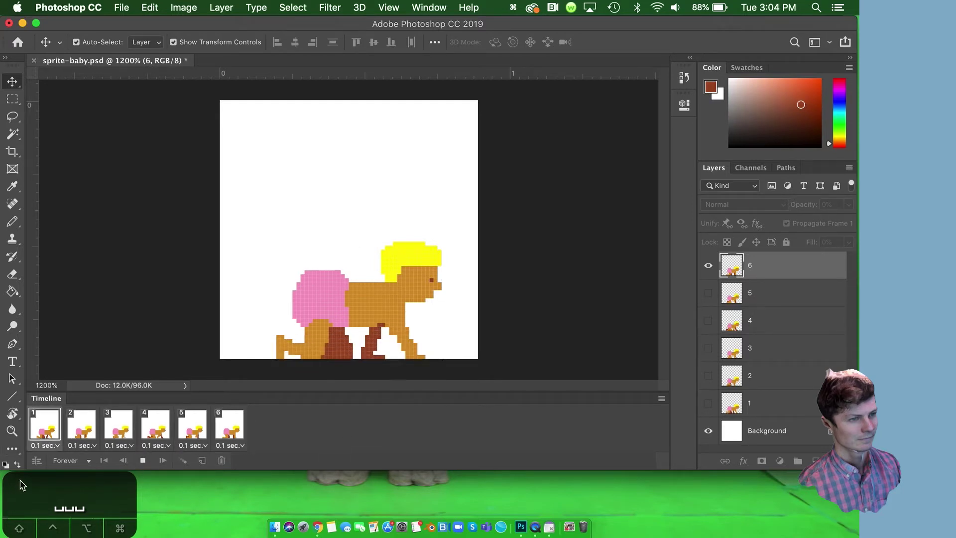
key("space")
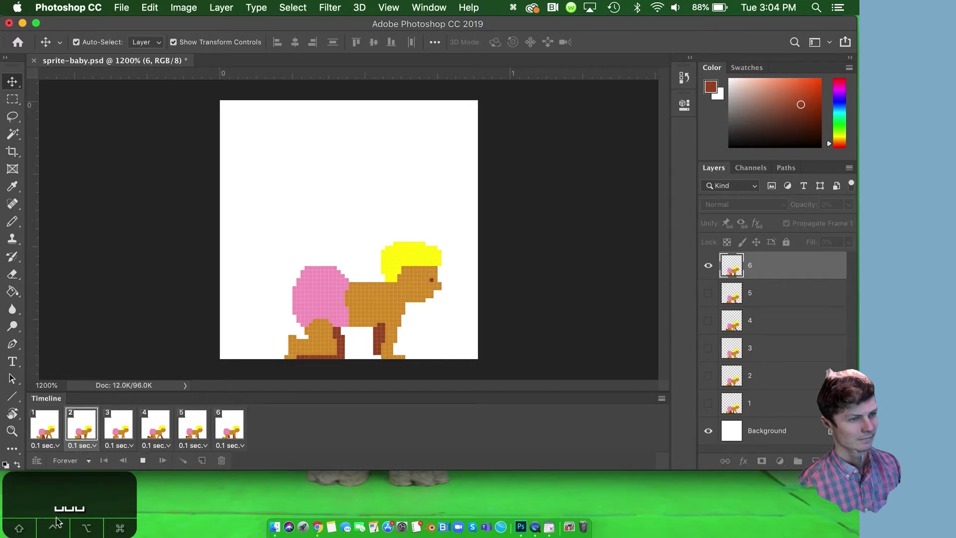
key("space")
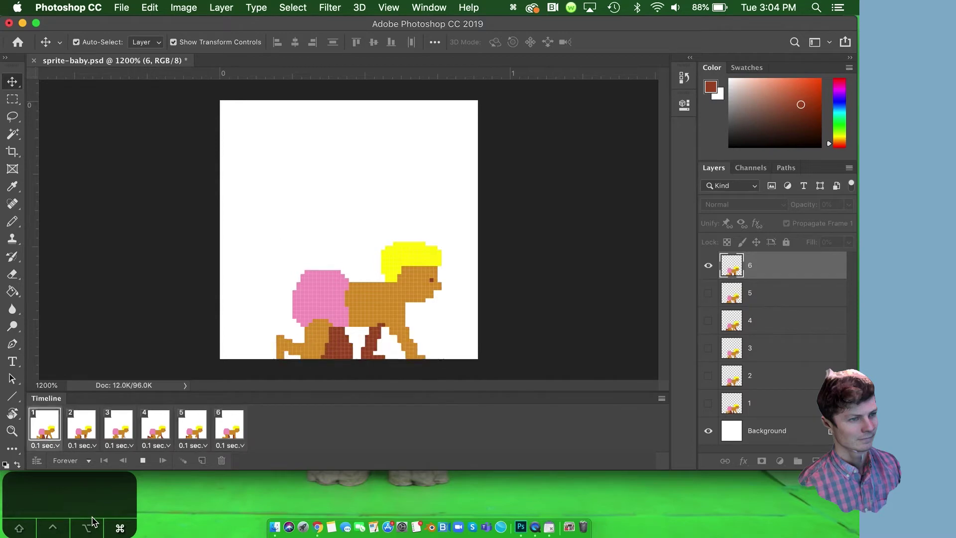
key("super")
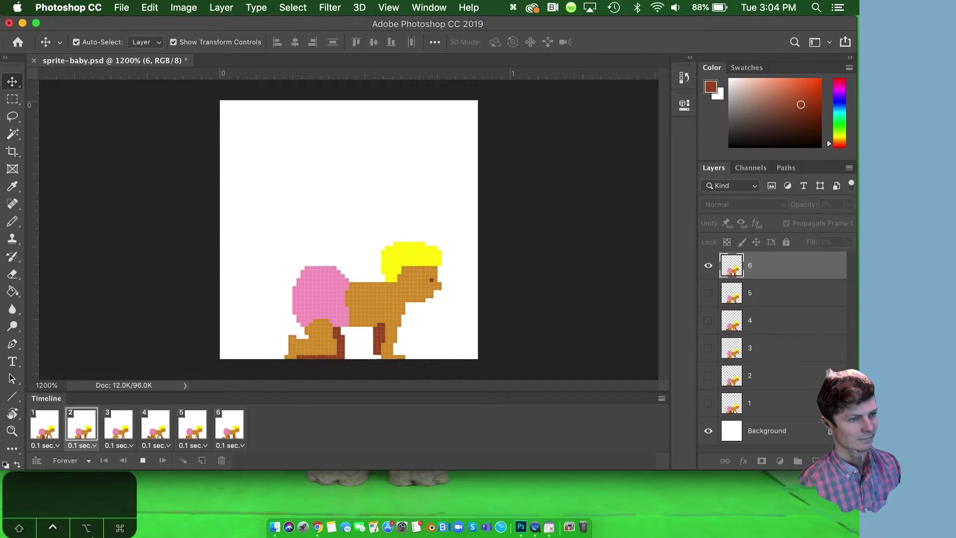
key("super")
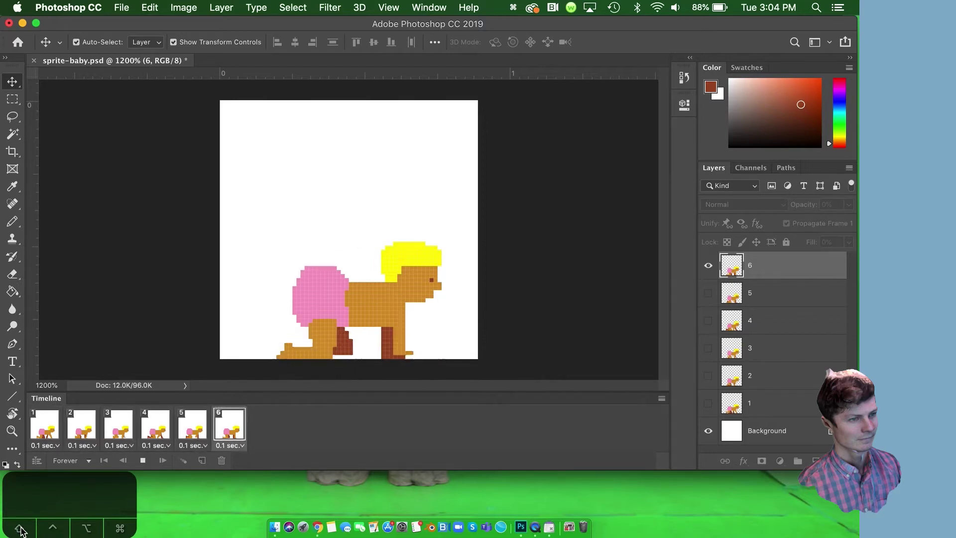
key("super+o")
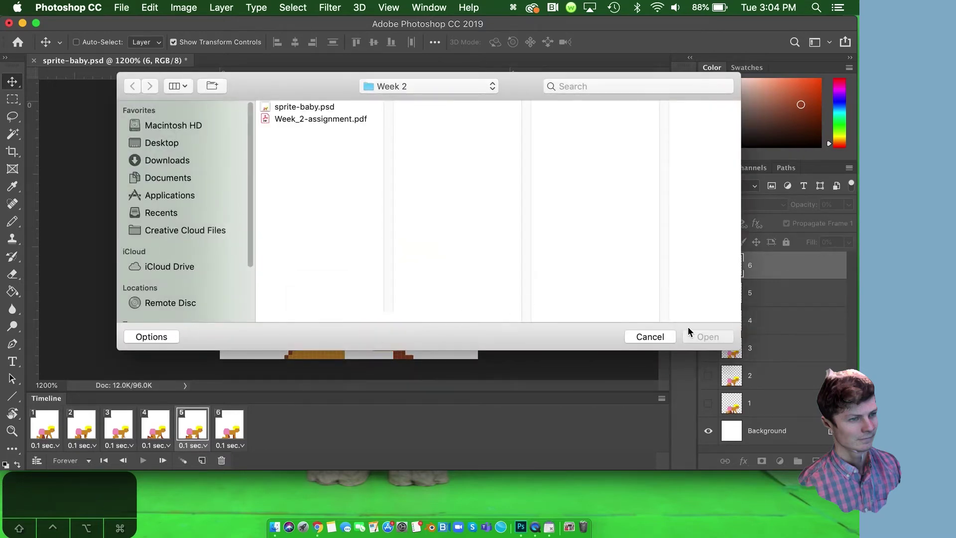
left_click(662, 336)
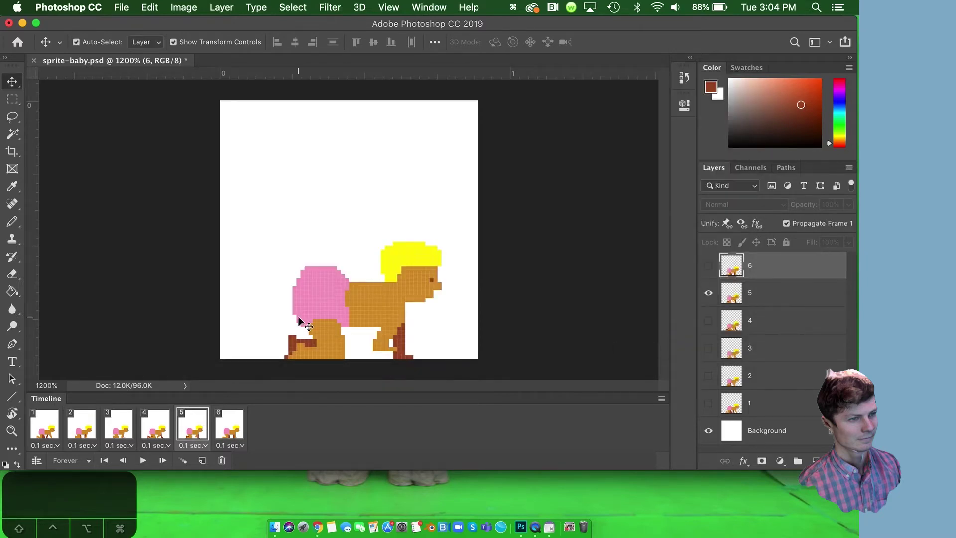
key("space")
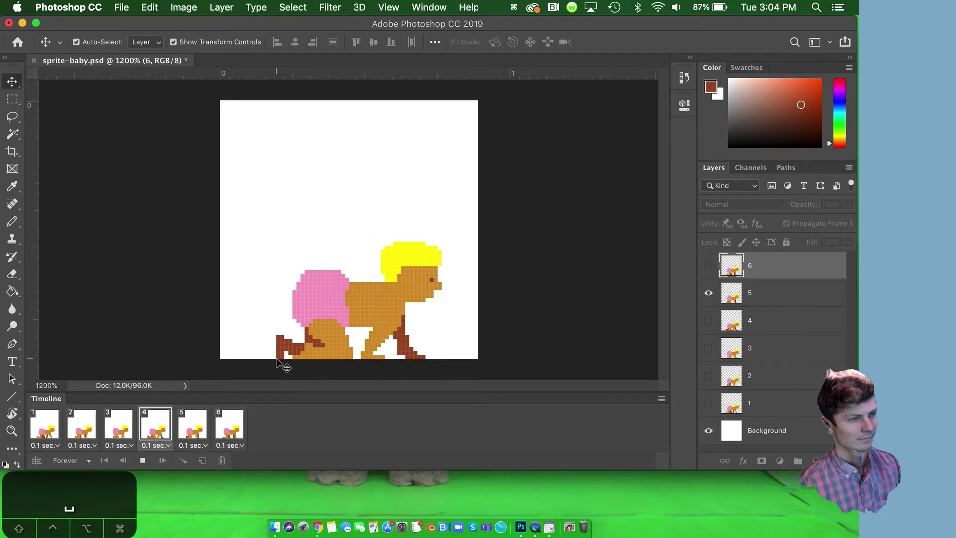
key("space")
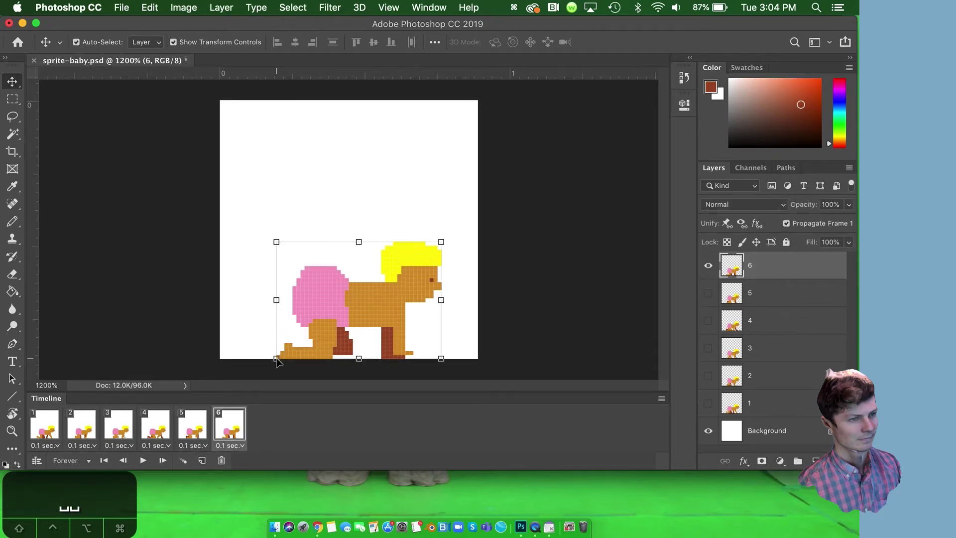
key("space")
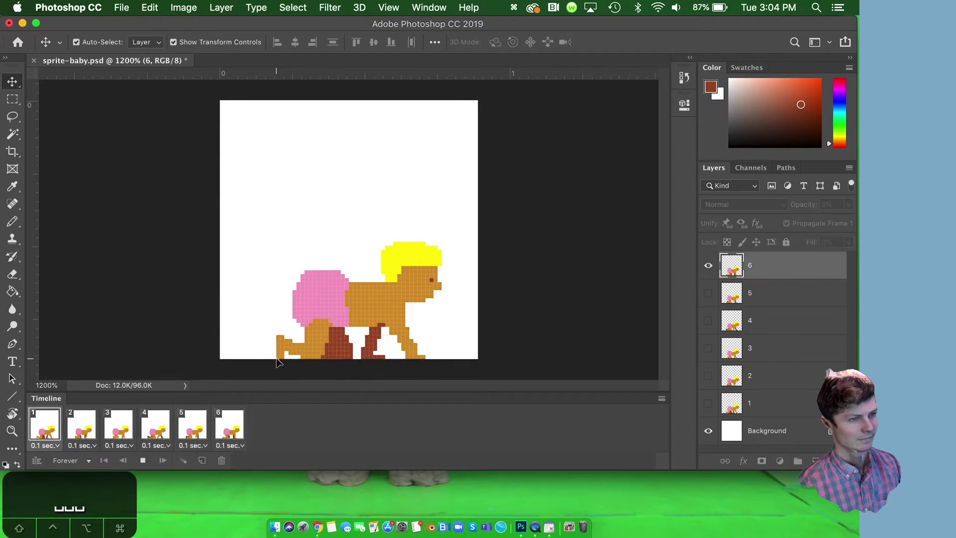
key("space")
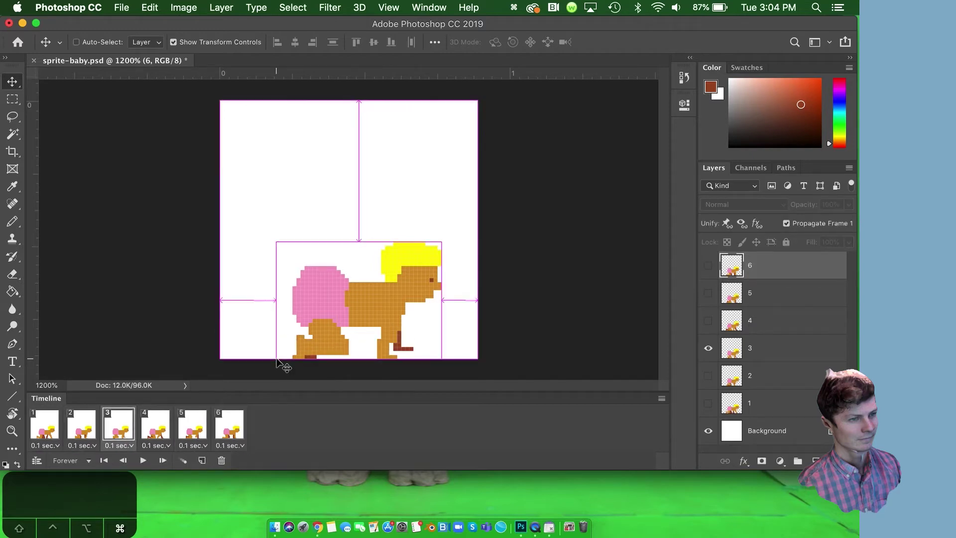
Create a new 64 × 64 pixel document at 72 pixels per inch
key("super+n")
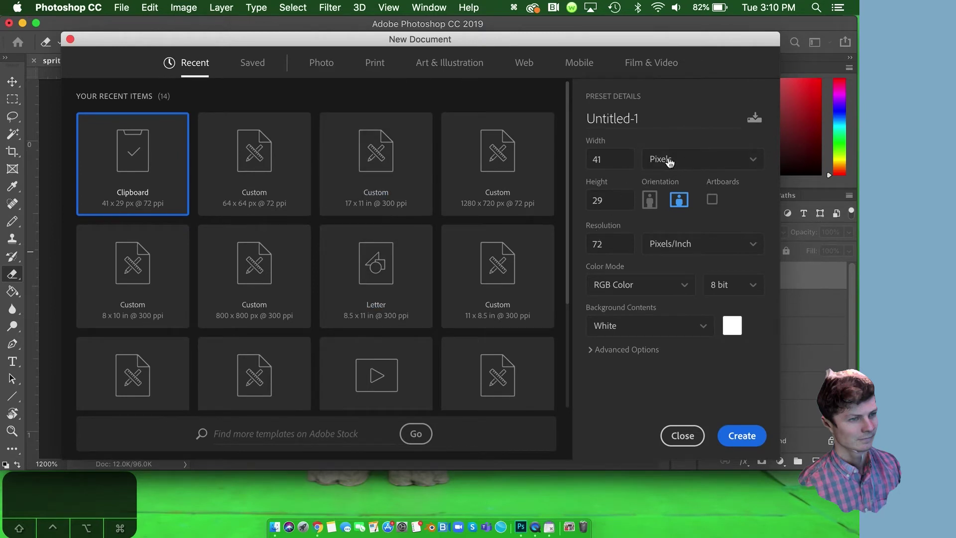
left_click(605, 159)
type("64")
key("Tab")
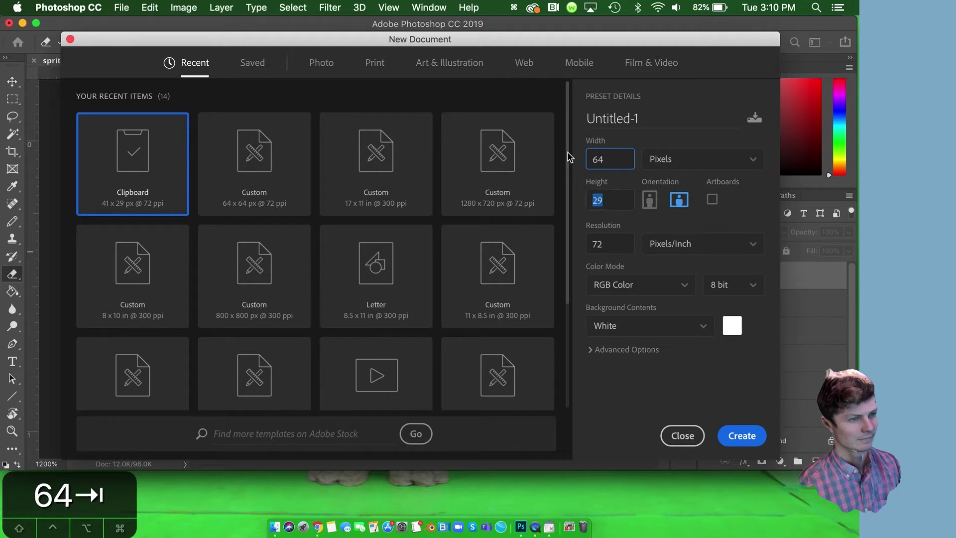
type("64")
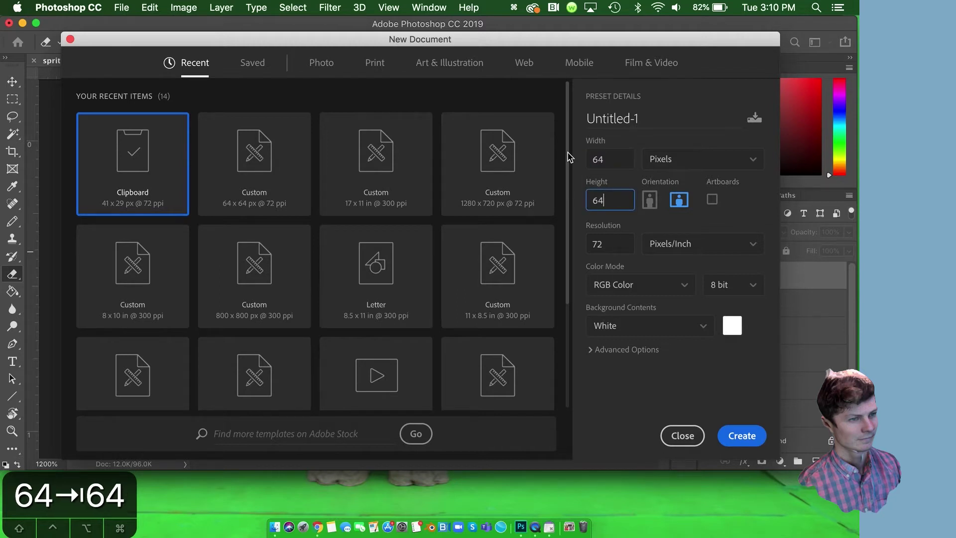
key("Tab")
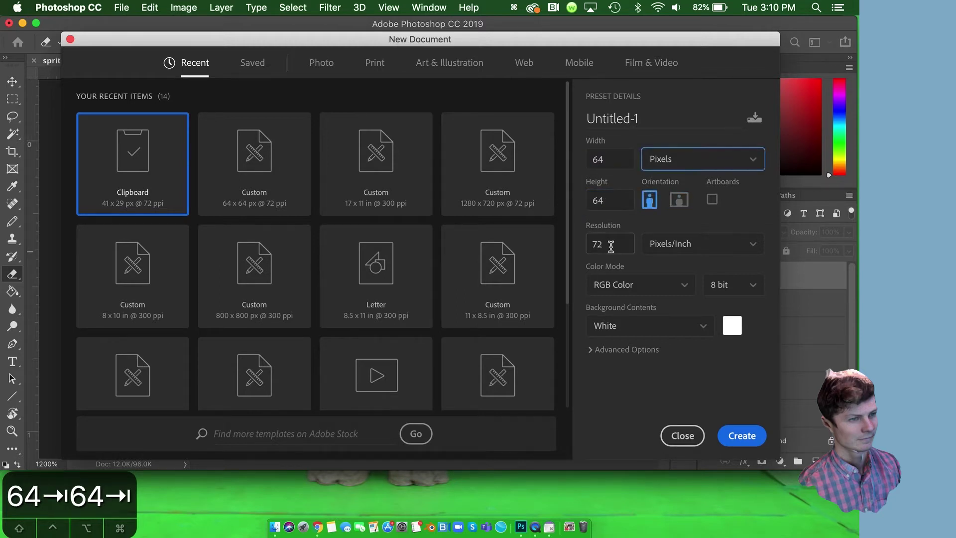
double_click(611, 246)
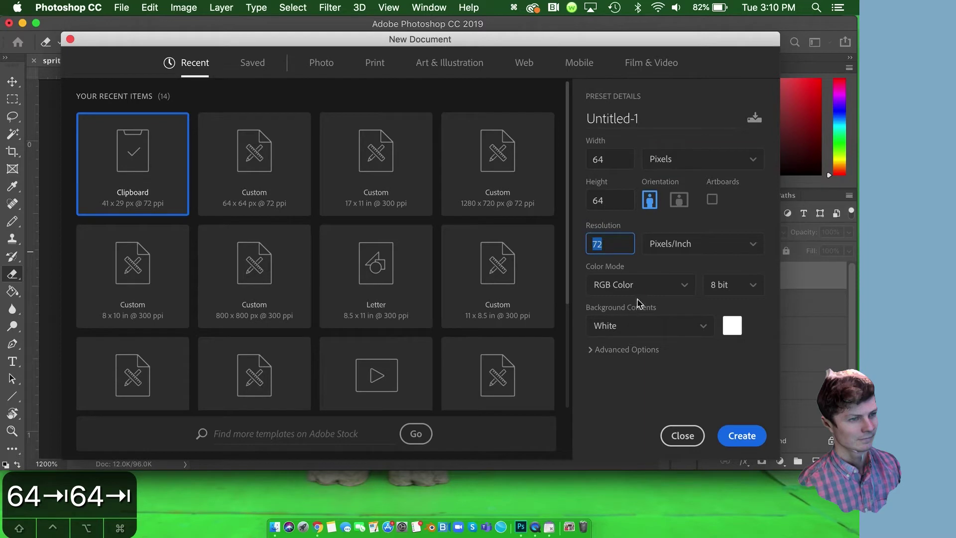
left_click(741, 437)
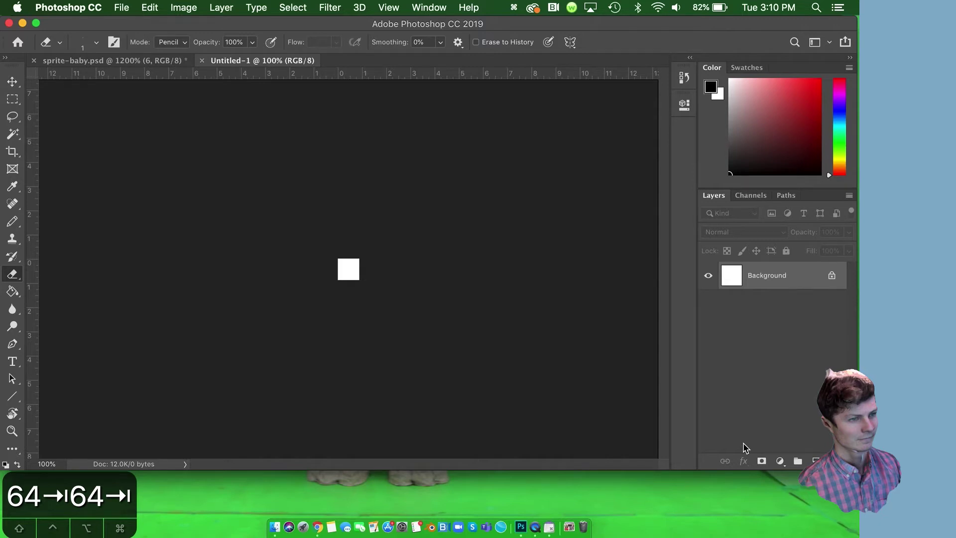
Zoom the small white canvas view to 1200%
key("super+equal")
key("super+equal")
key("super+equal")
key("super+equal")
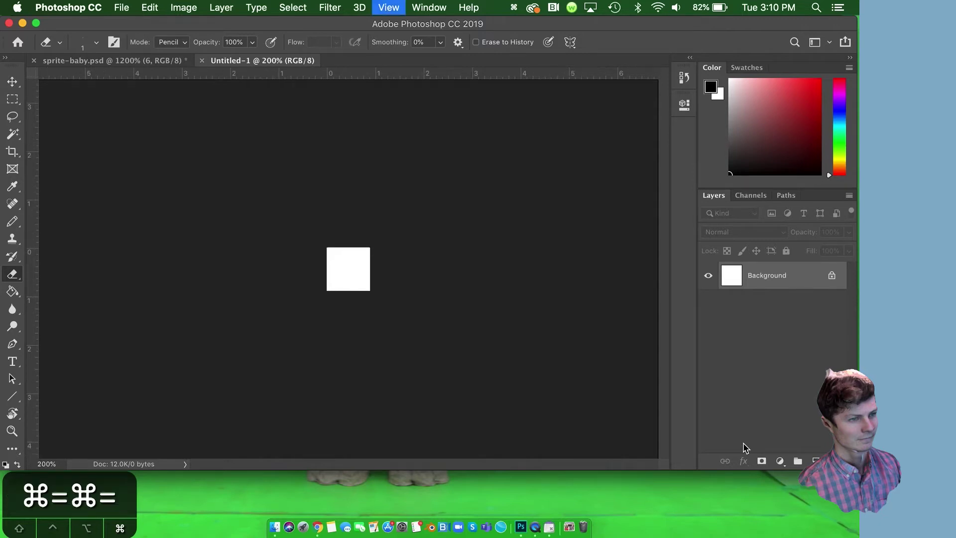
key("super+equal")
key("super+equal")
key("super+equal")
key("super+equal")
key("super+equal")
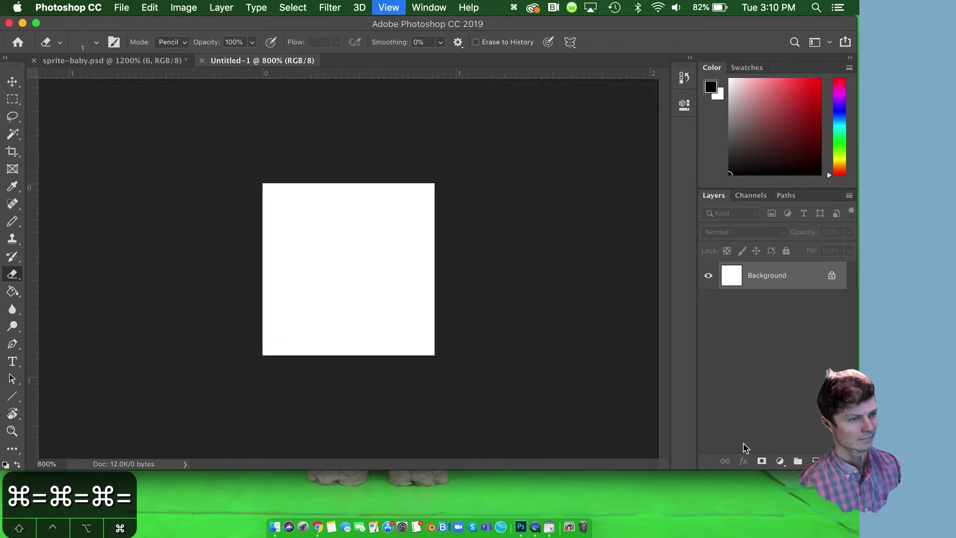
key("super+minus")
key("super+minus")
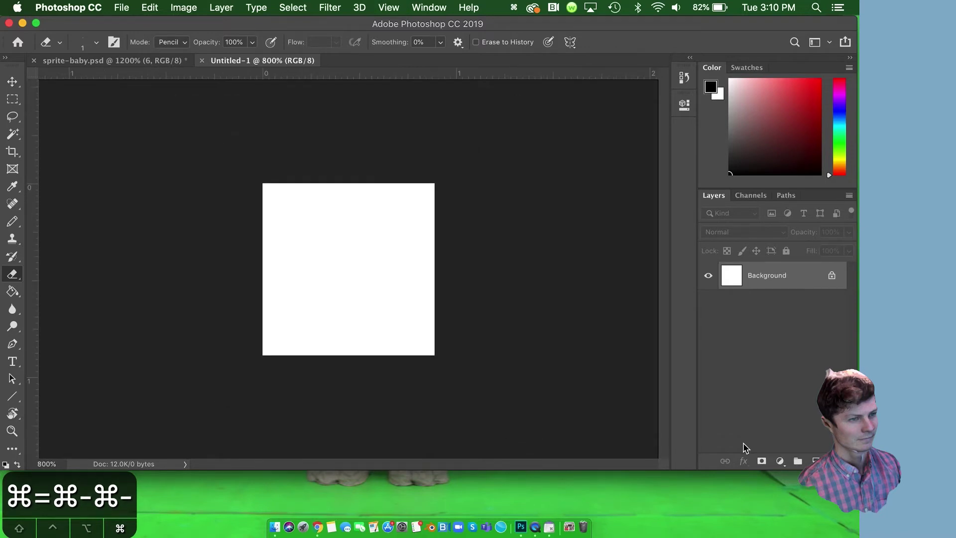
key("super+equal")
key("super+equal")
key("super+equal")
key("super+minus")
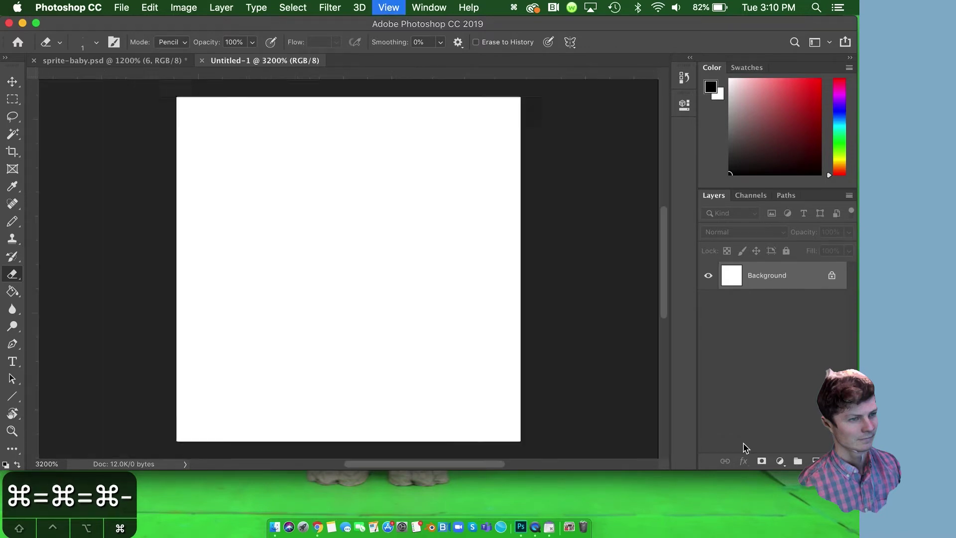
key("super+minus")
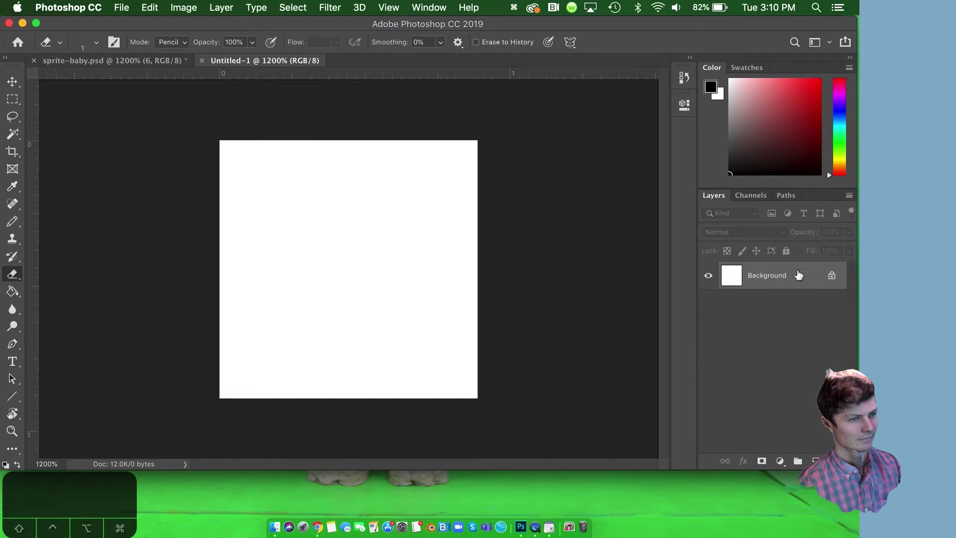
Add empty Layer 1 to Untitled-1 and hide sprite-baby.psd's white Background layer
left_click(816, 461)
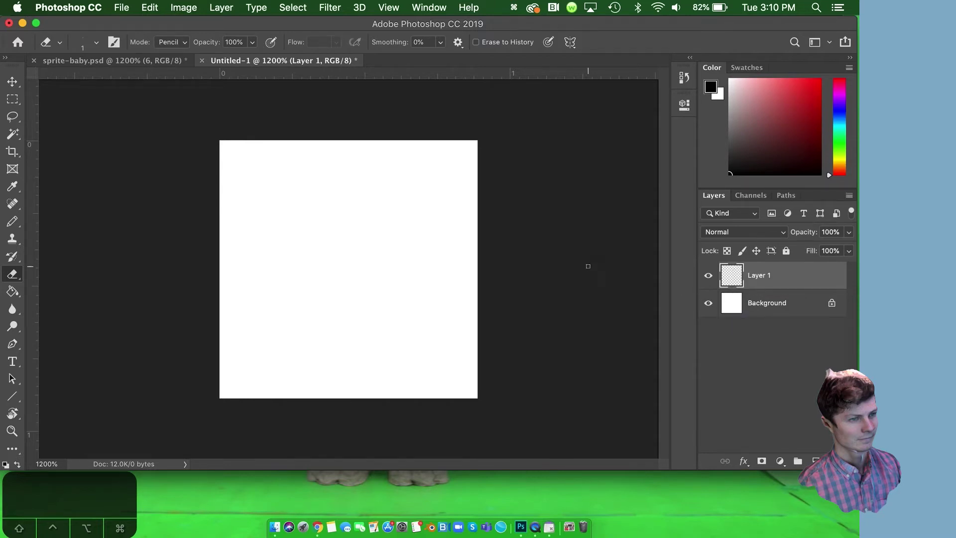
left_click(157, 64)
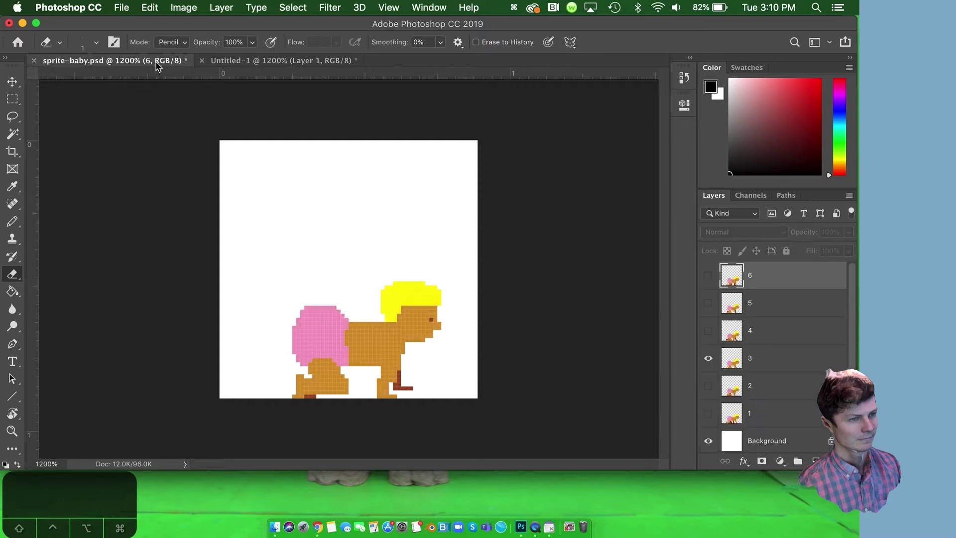
left_click(708, 441)
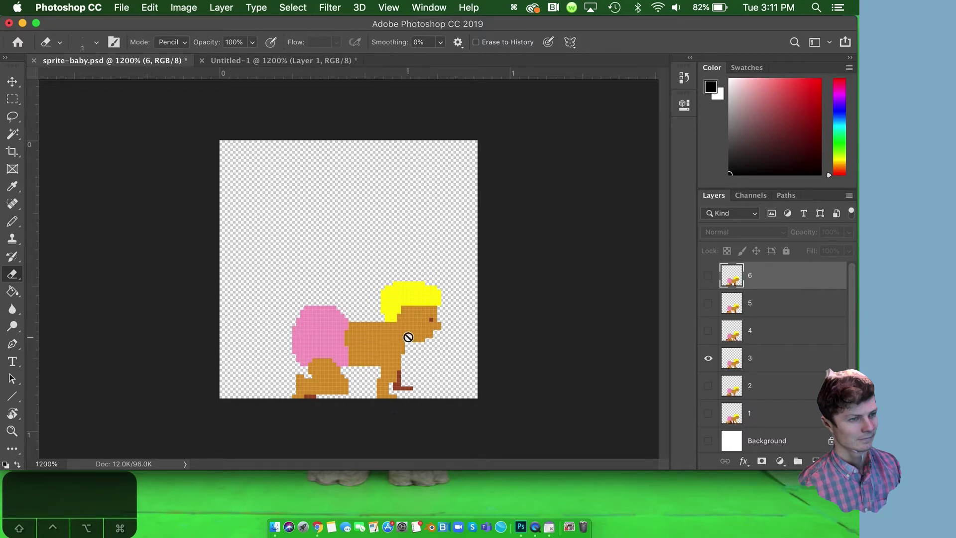
left_click(313, 62)
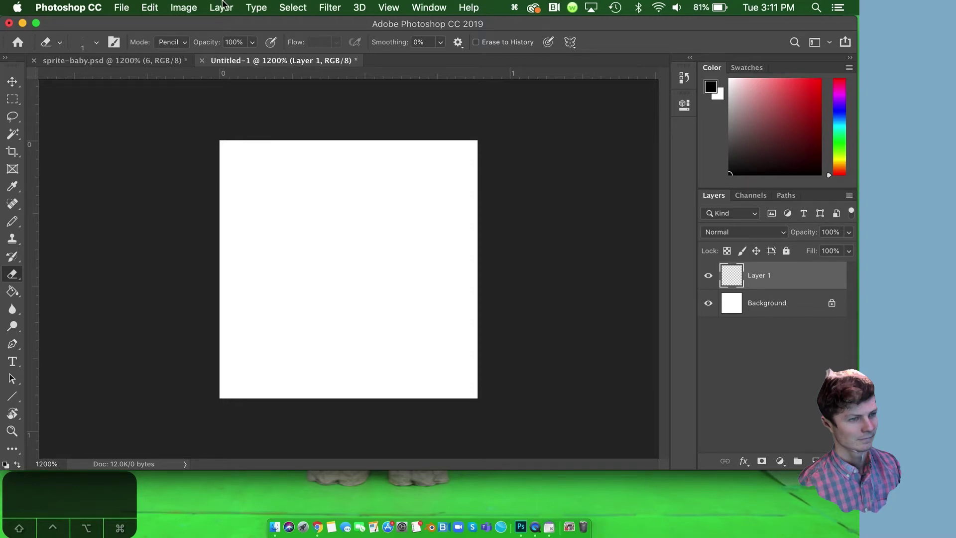
left_click(394, 10)
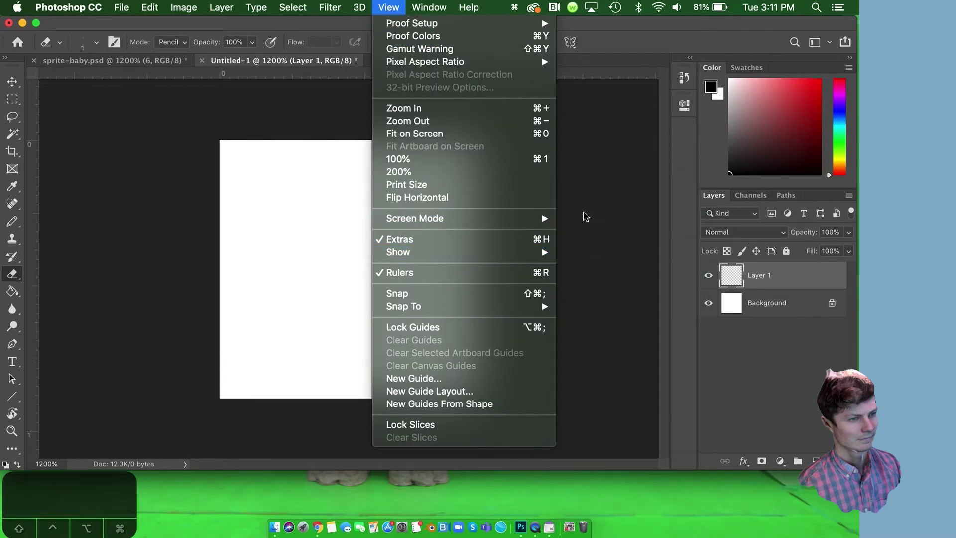
Turn on View > Show > Grid over the blank 64 × 64 canvas
mouse_move(495, 257)
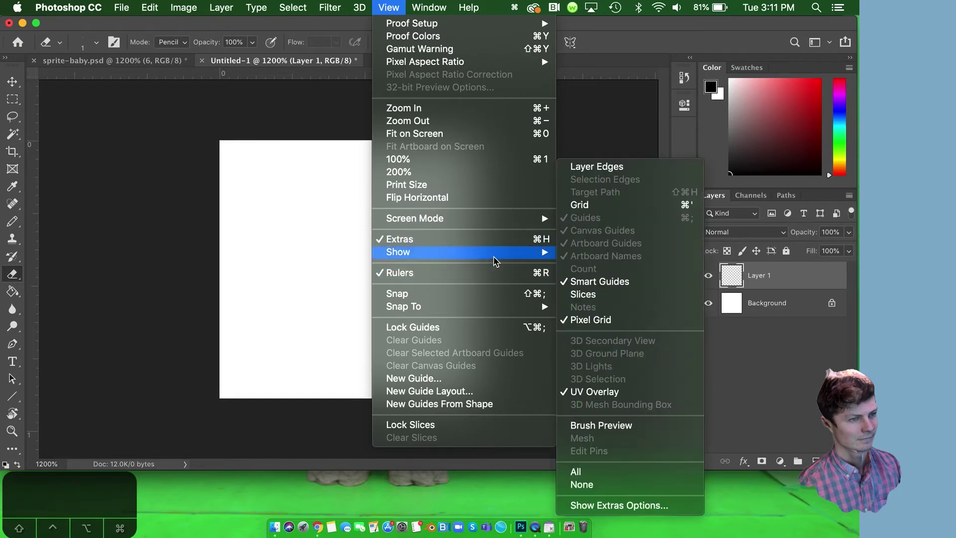
left_click(579, 206)
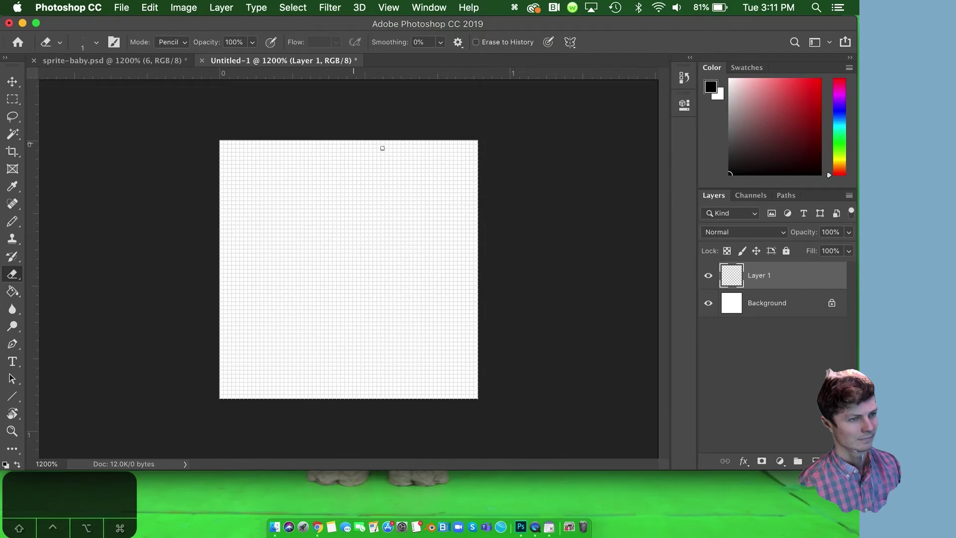
key("super+equal")
key("super+equal")
key("super+equal")
key("super+equal")
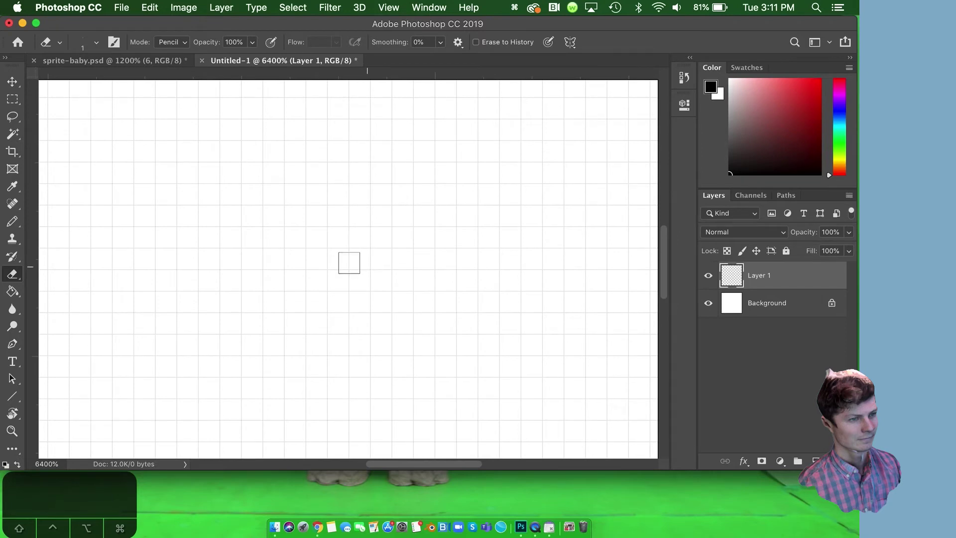
key("super+minus")
key("super+minus")
key("super+minus")
key("super+minus")
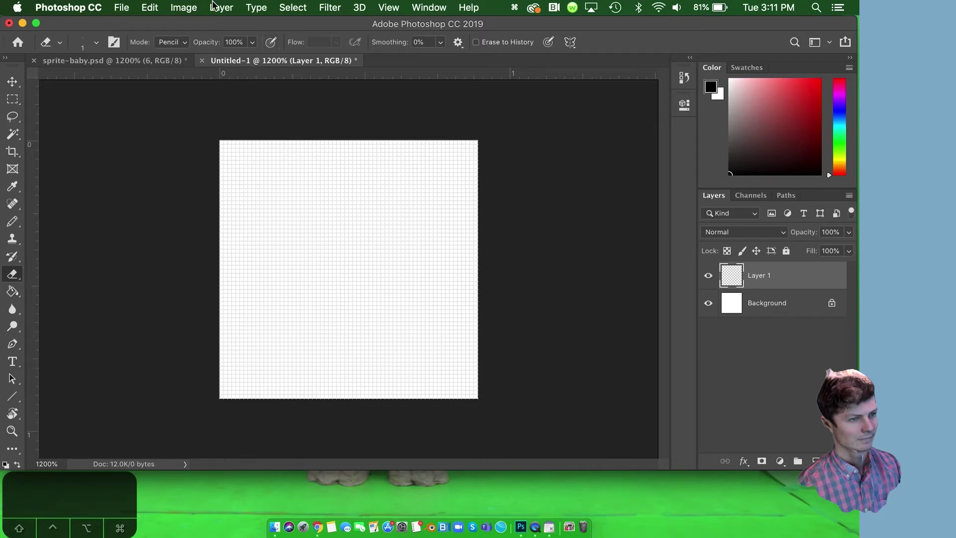
Confirm grid preferences: Light Gray, gridline every 1 pixel, 1 subdivision
left_click(95, 8)
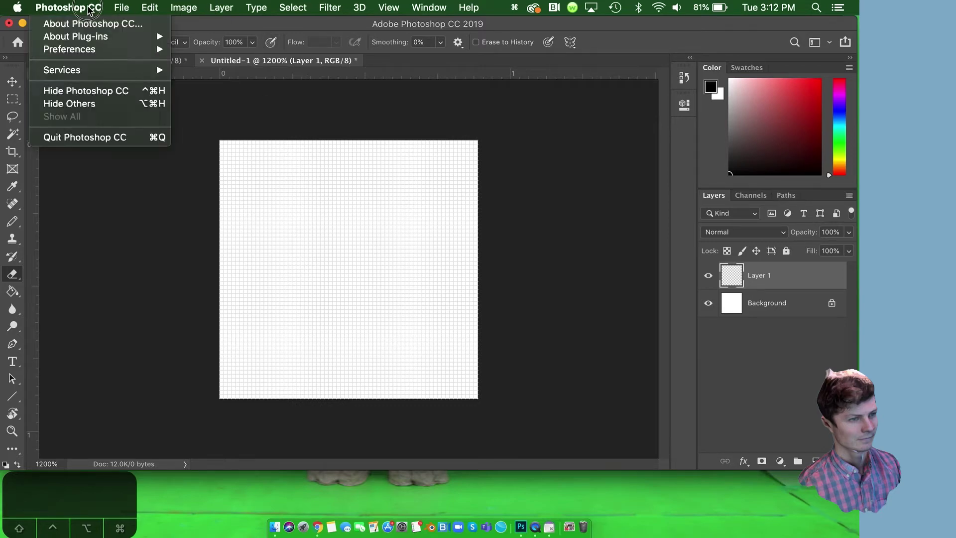
mouse_move(86, 52)
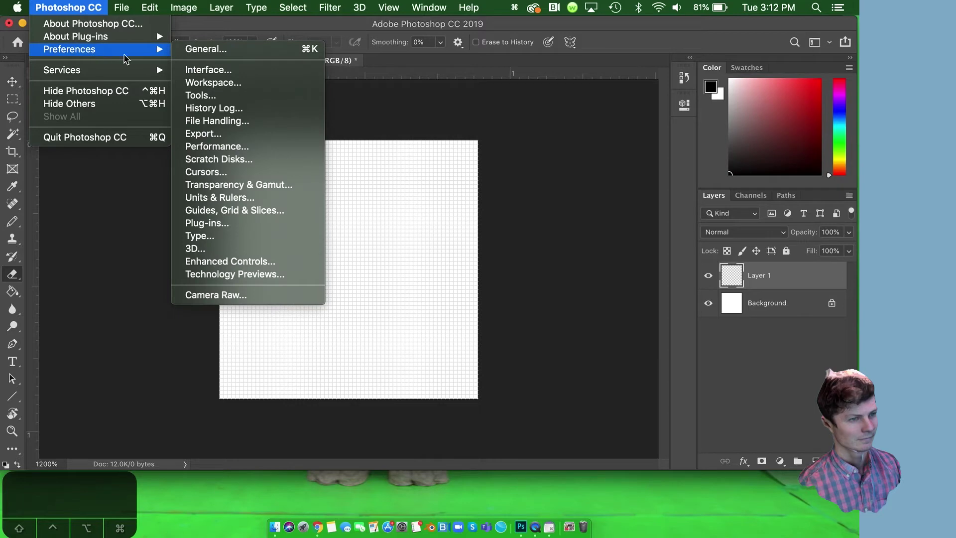
left_click(238, 211)
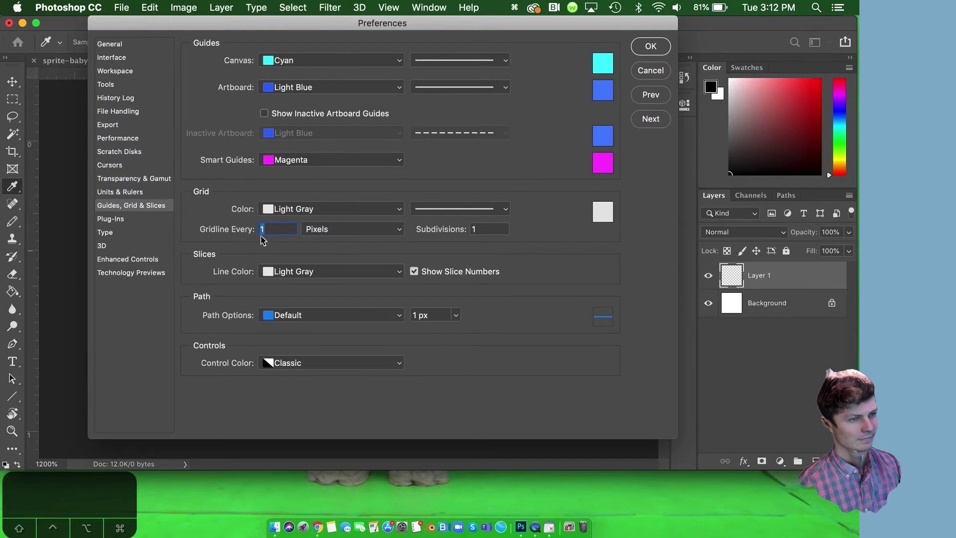
left_click(306, 208)
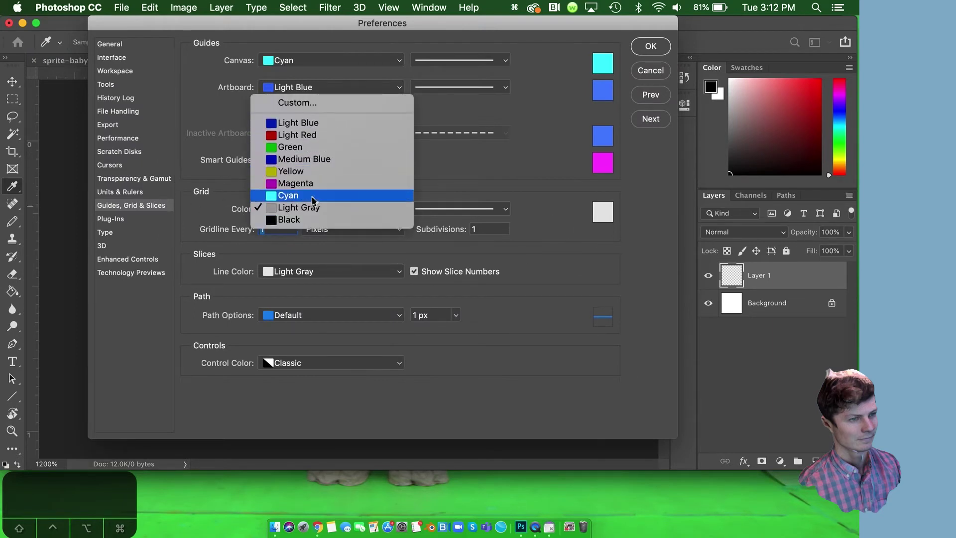
left_click(313, 210)
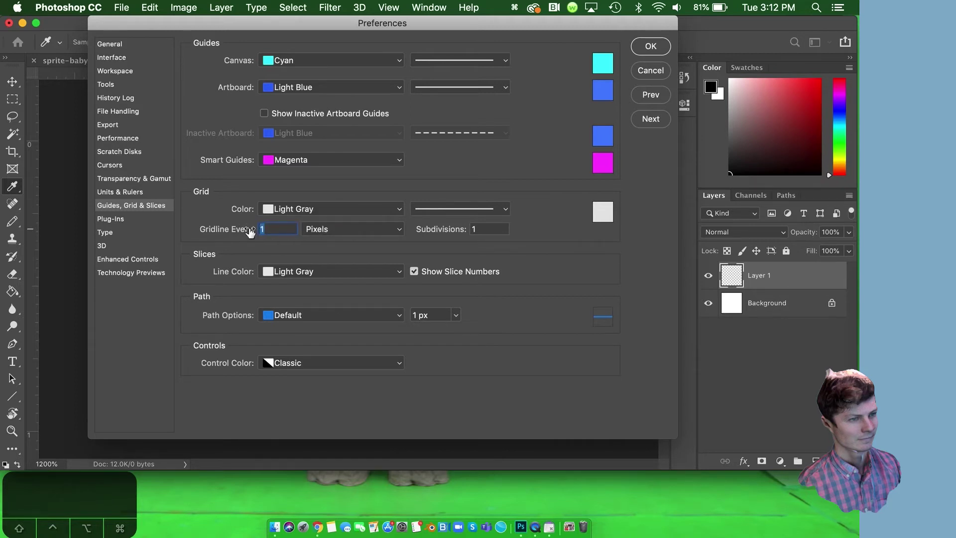
left_click(483, 229)
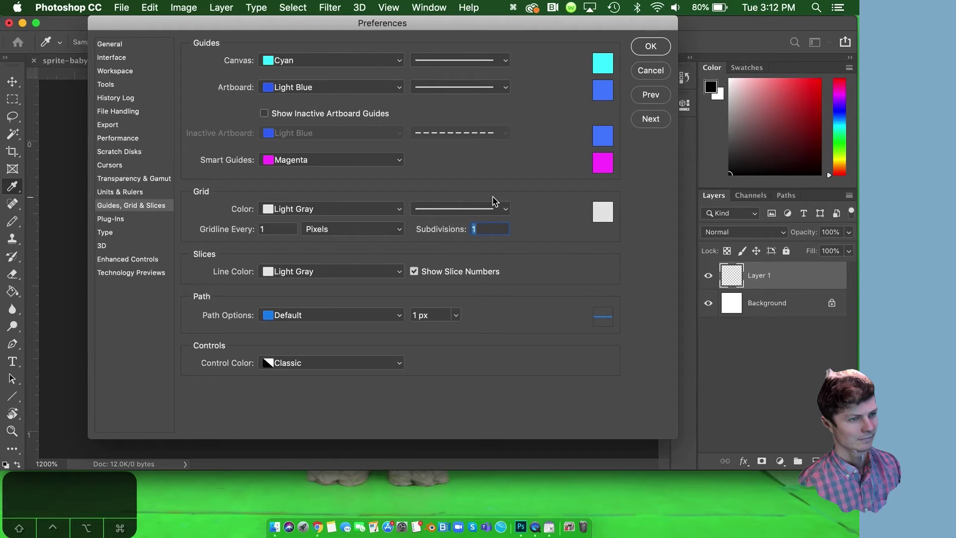
left_click(652, 48)
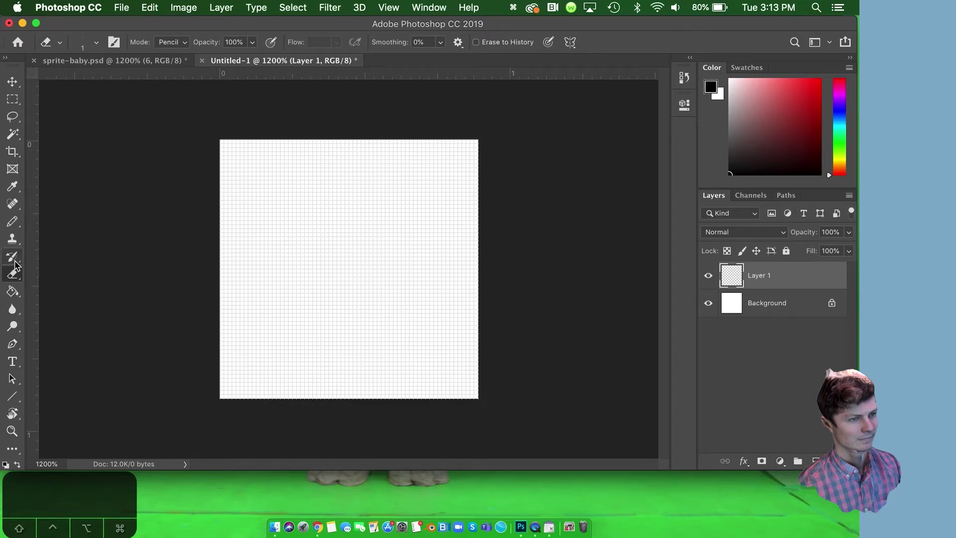
right_click(14, 221)
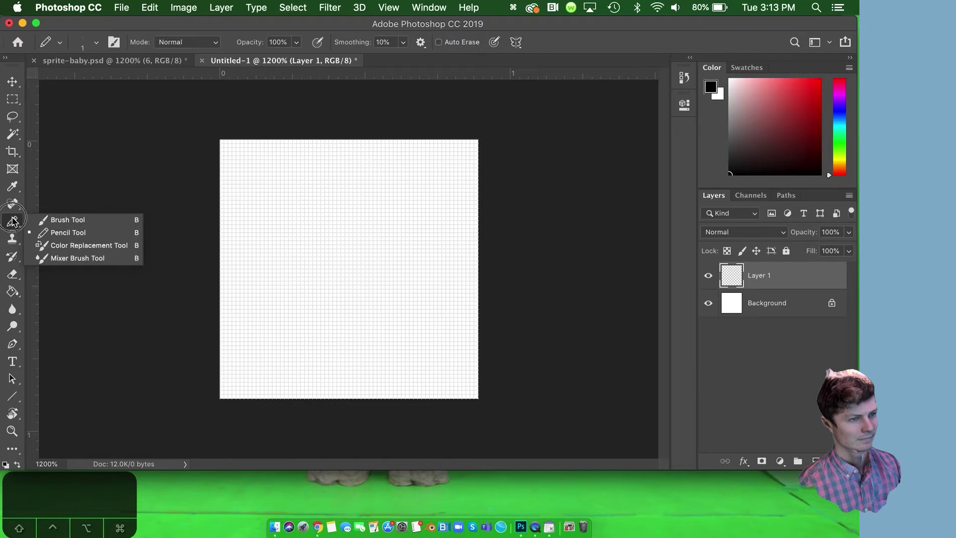
left_click(47, 217)
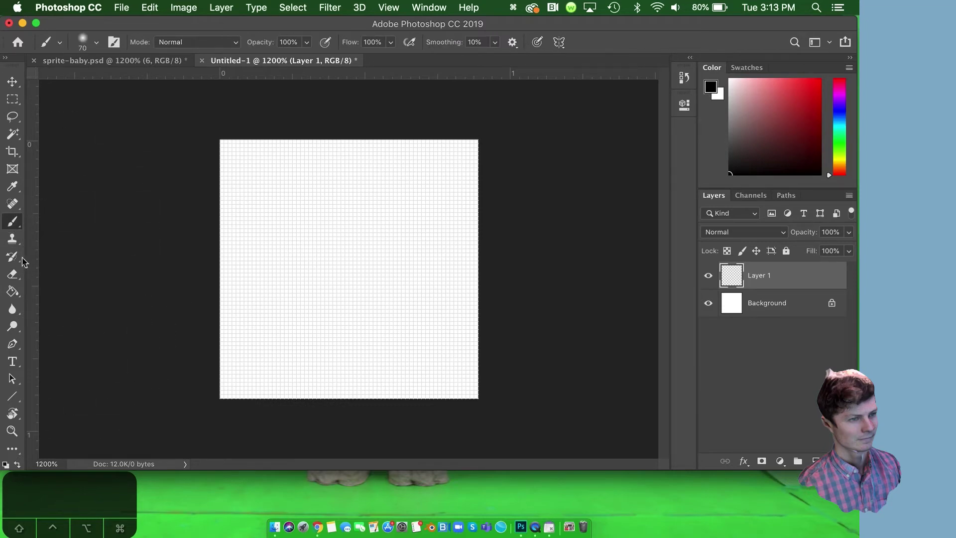
left_click(14, 223)
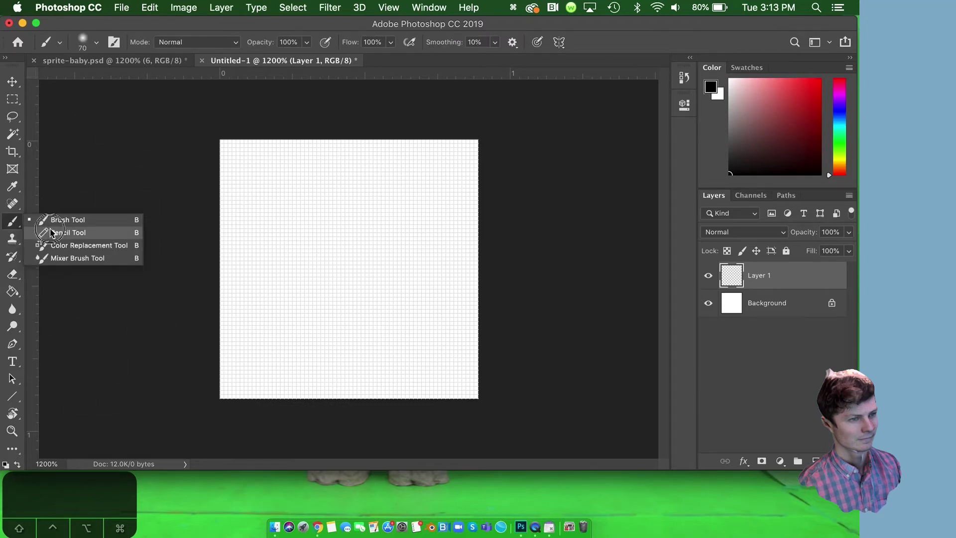
left_click(55, 230)
right_click(12, 222)
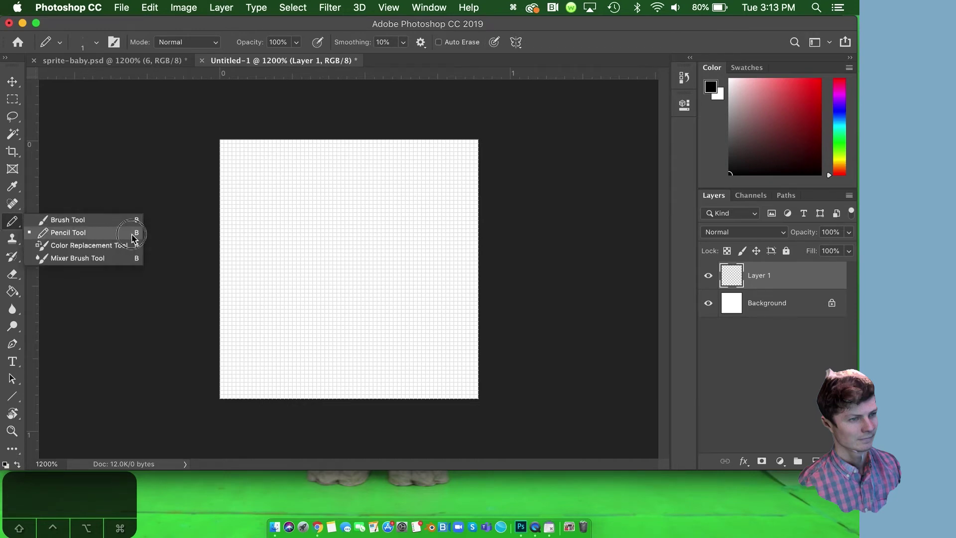
left_click(8, 226)
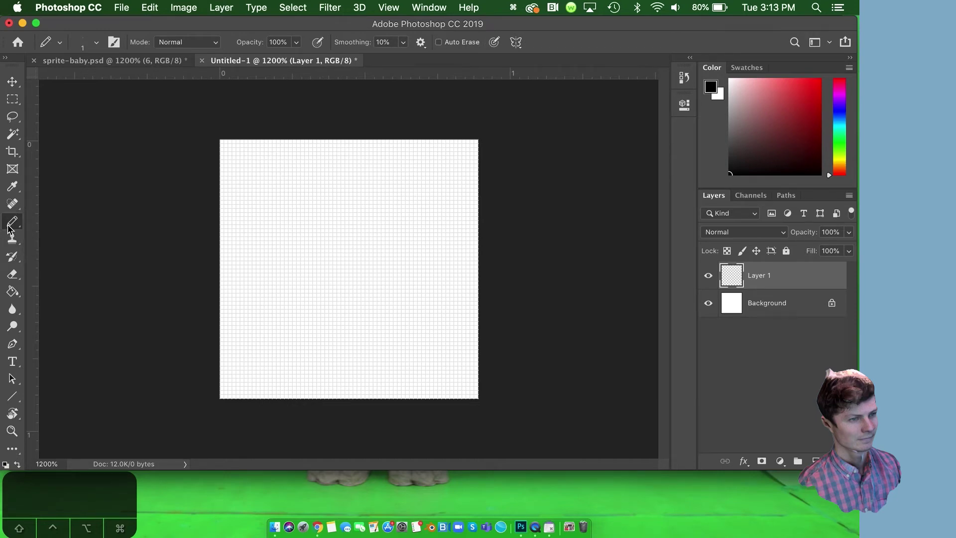
left_click(59, 43)
left_click(60, 43)
left_click(96, 42)
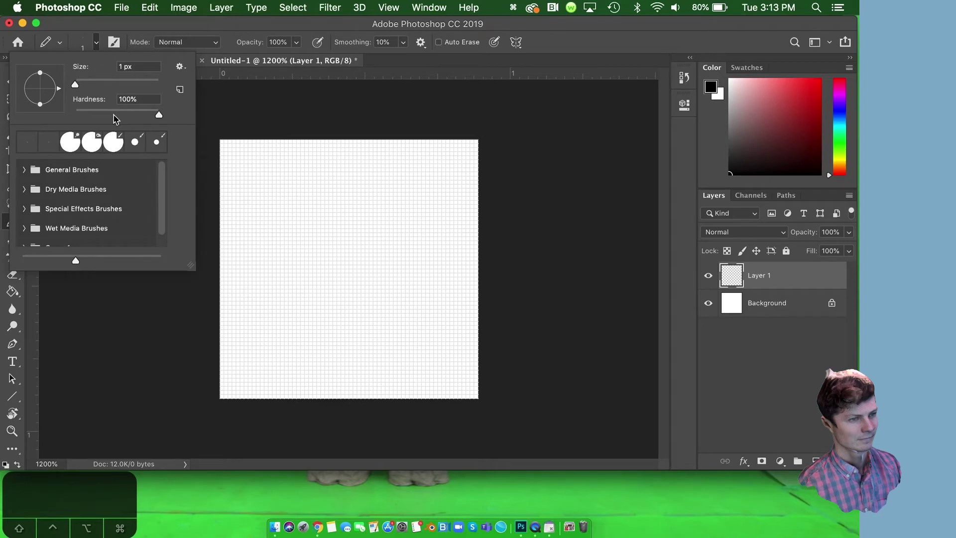
left_click(160, 33)
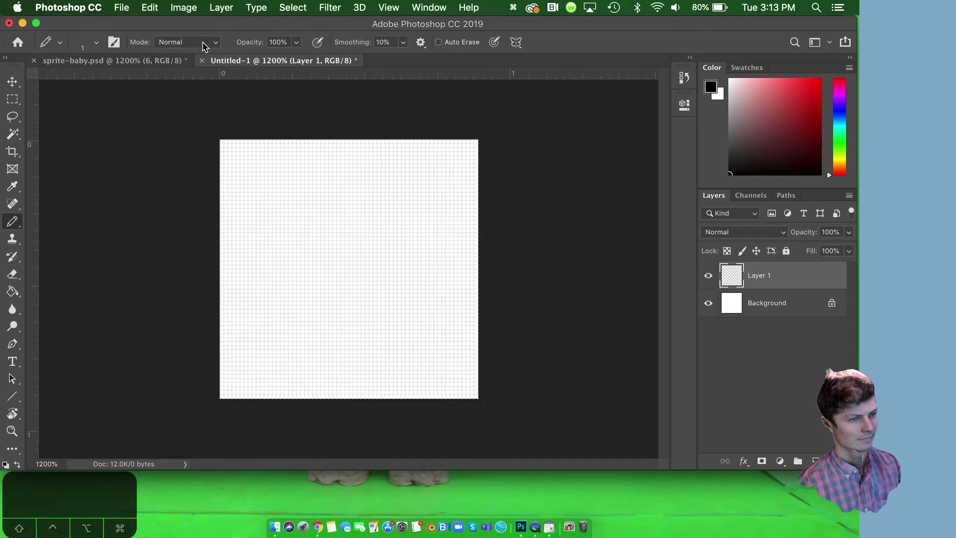
left_click(296, 42)
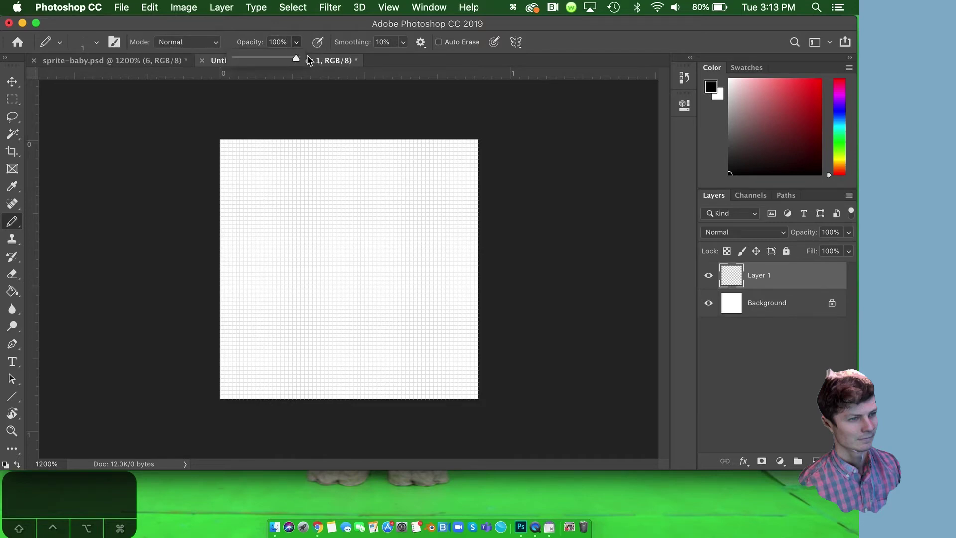
left_click(294, 26)
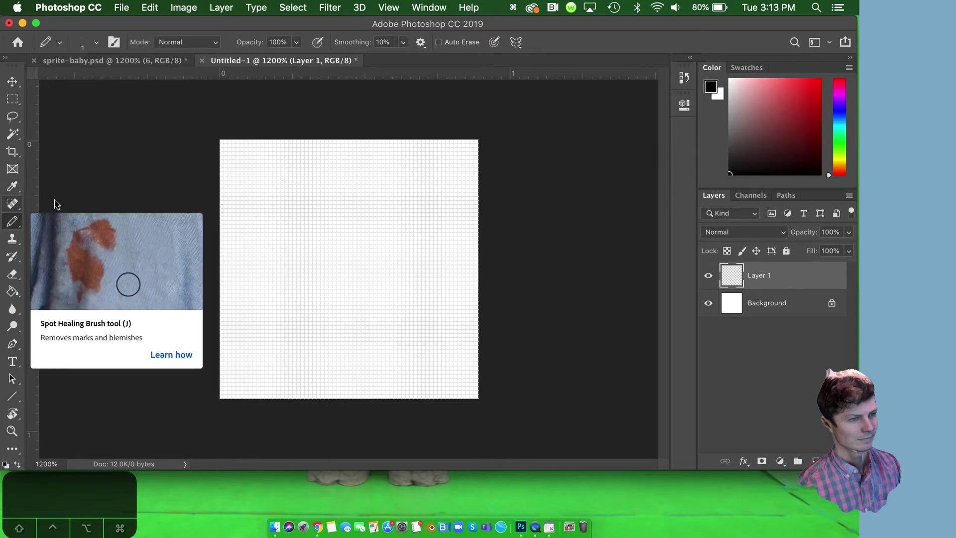
Select the standard Eraser at 1 px in Pencil mode
key("e")
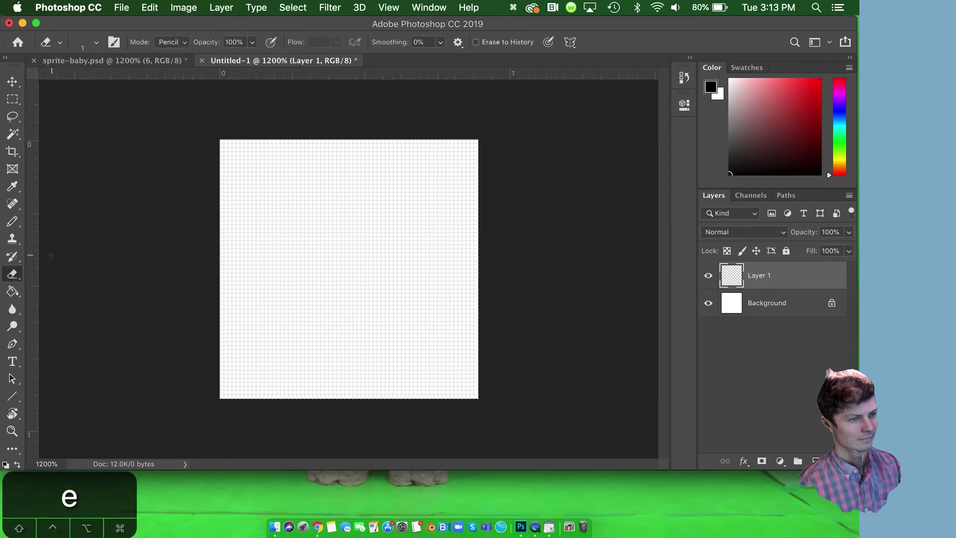
left_click(12, 273)
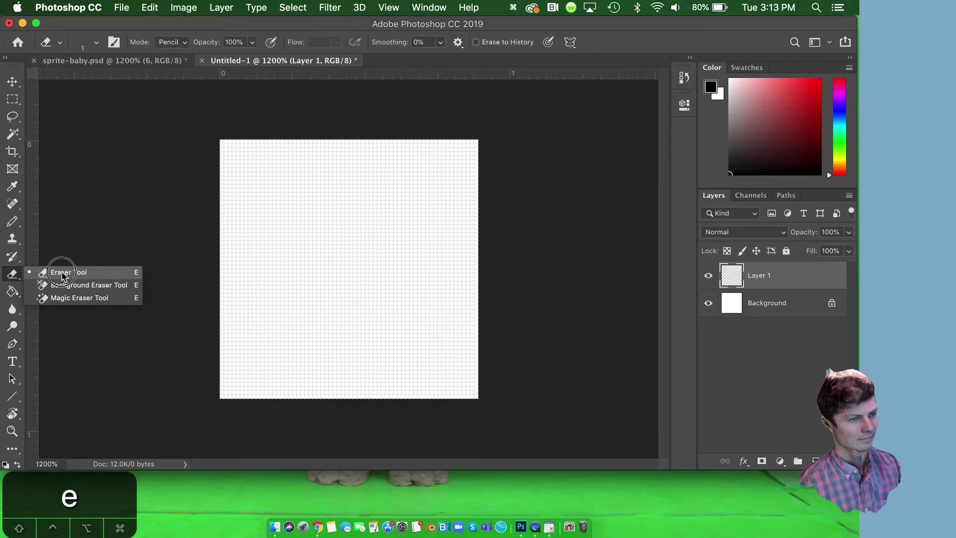
left_click(43, 272)
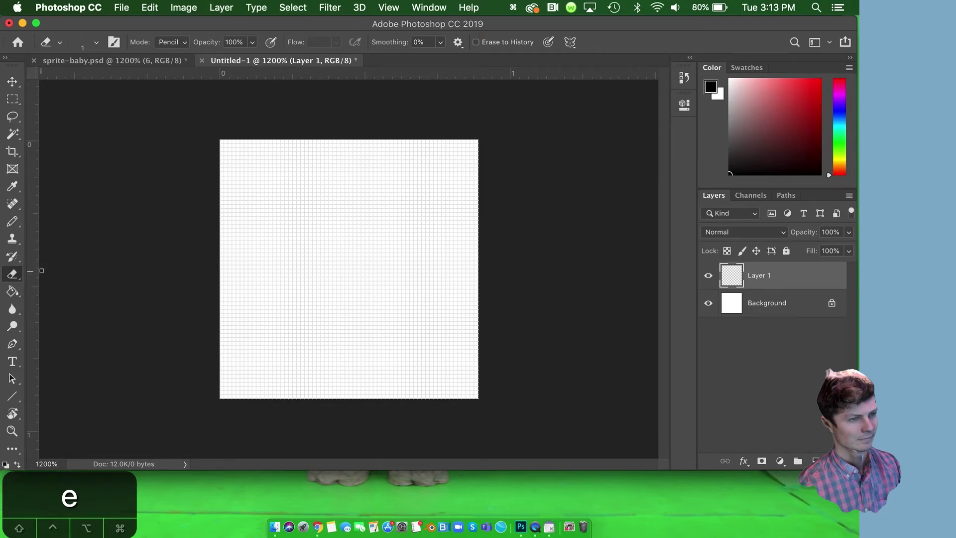
left_click(60, 42)
left_click(60, 43)
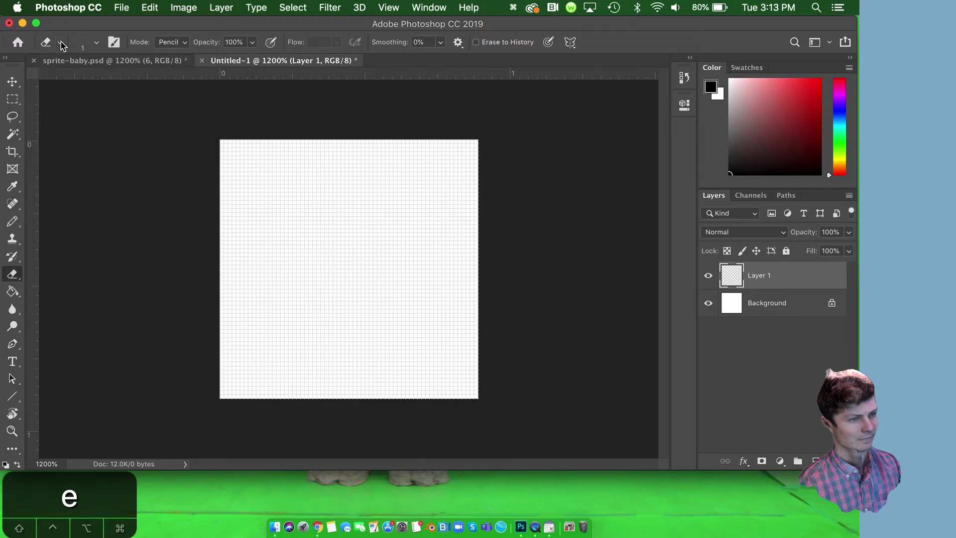
left_click(97, 43)
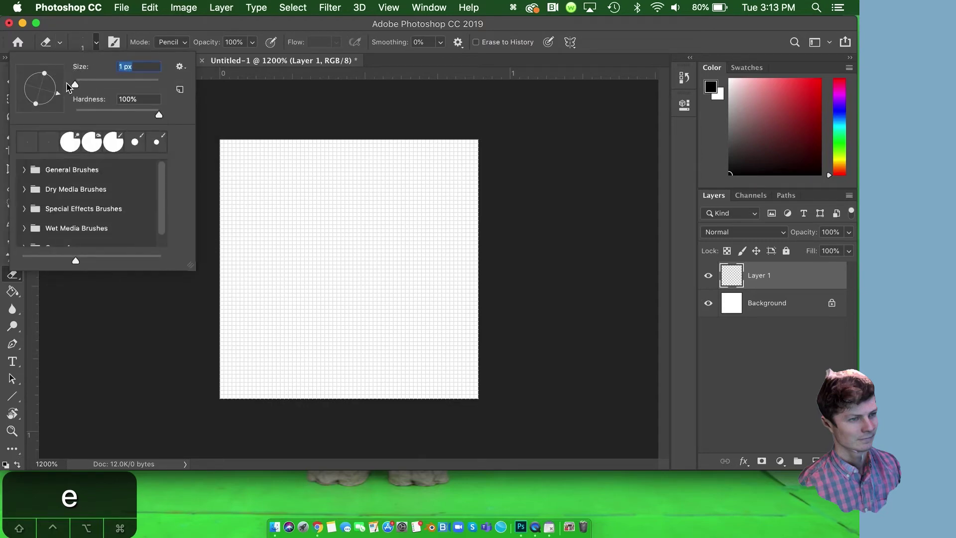
left_click(97, 44)
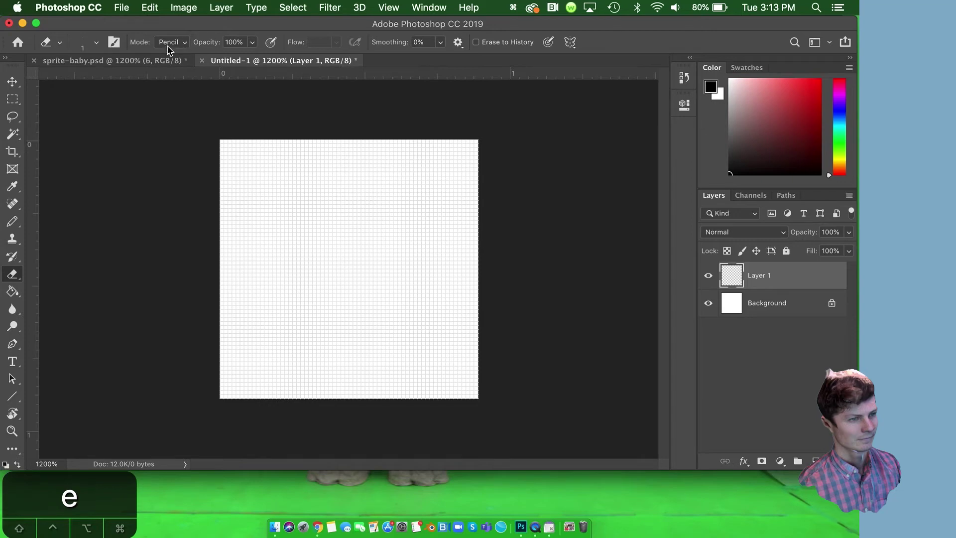
left_click(182, 45)
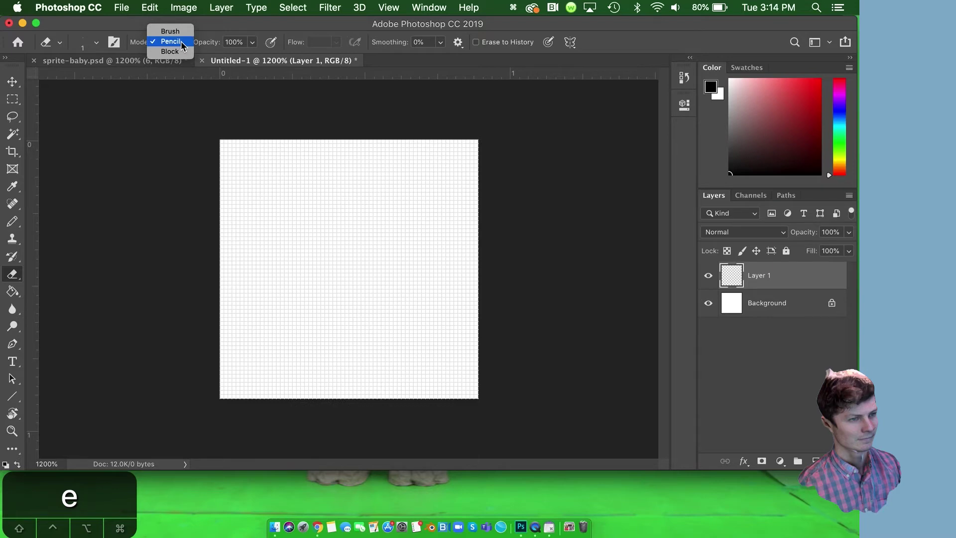
left_click(181, 41)
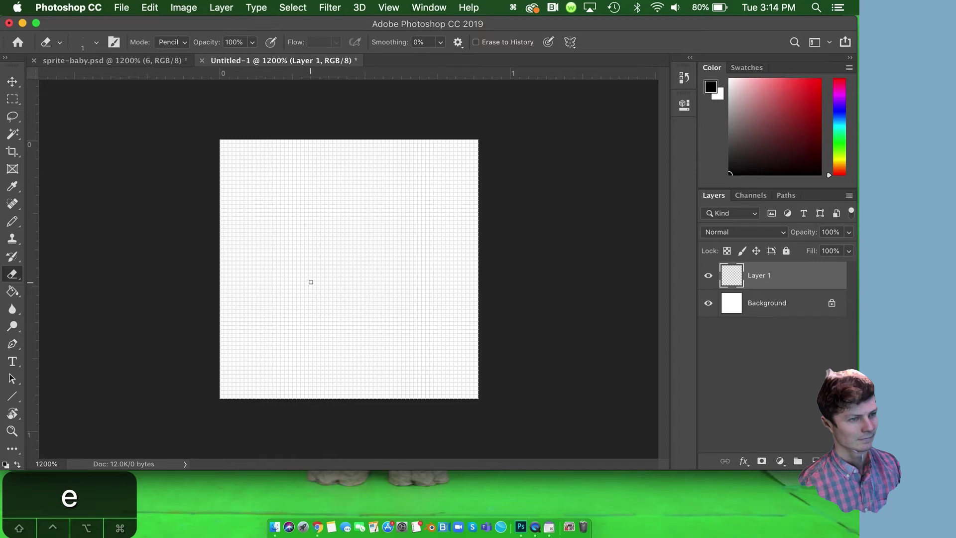
Stamp a solid black 40 px pencil dot at the canvas centre
key("bracketright")
key("bracketright")
key("bracketright")
key("bracketright")
key("bracketright")
key("bracketright")
key("bracketright")
key("bracketright")
key("bracketright")
key("bracketright")
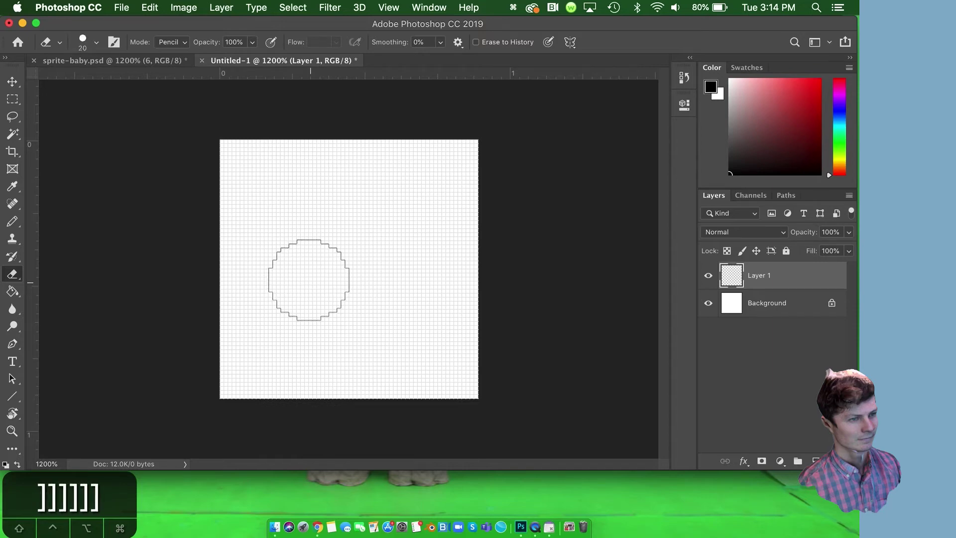
key("bracketright")
key("bracketright")
key("bracketright")
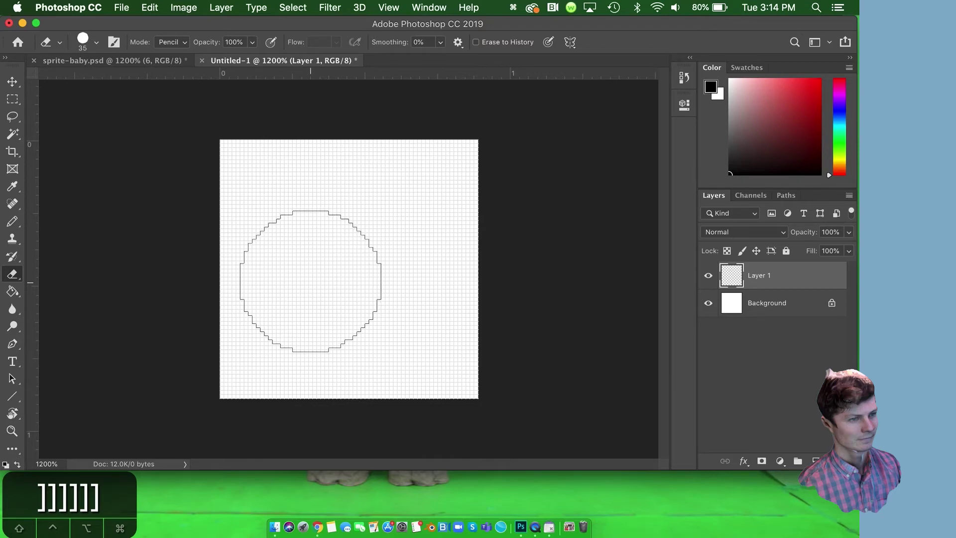
key("bracketright")
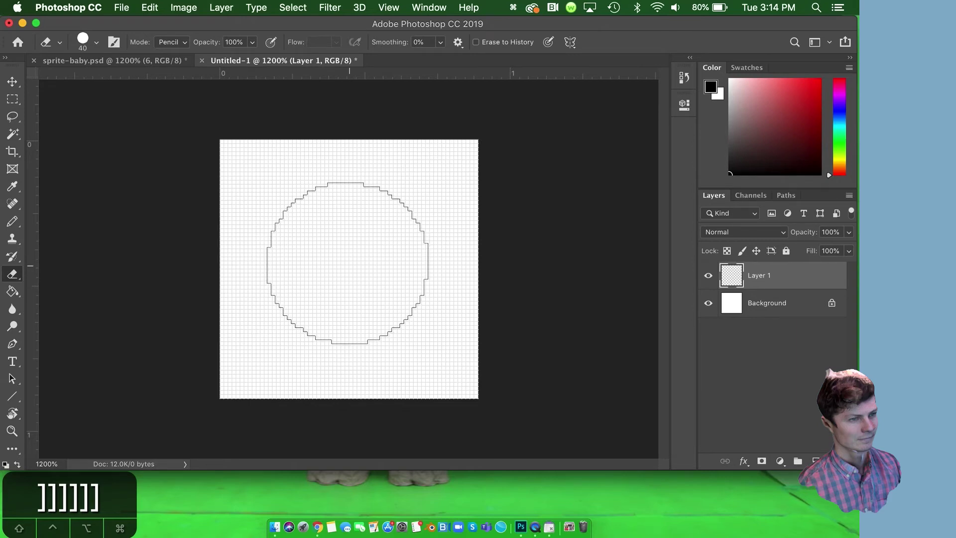
key("b")
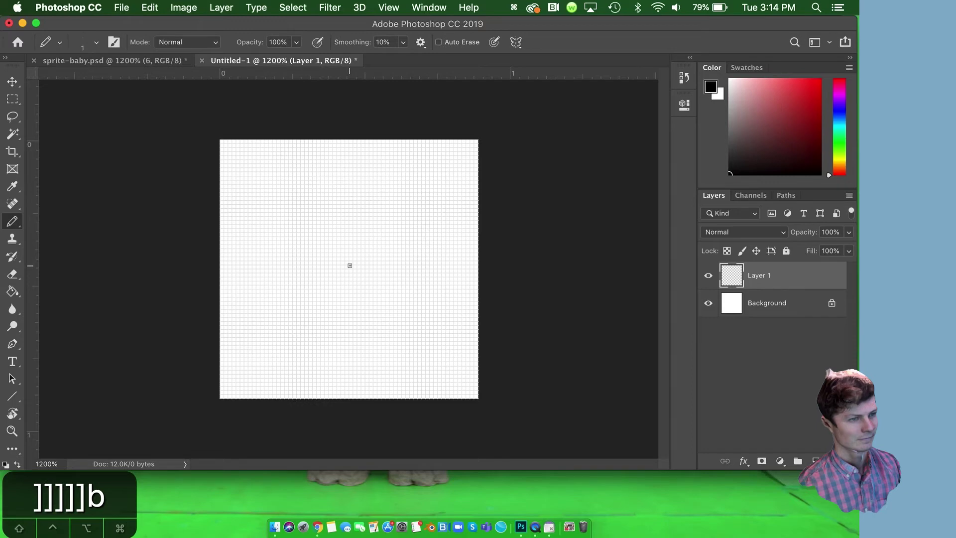
key("bracketright")
key("bracketright")
key("bracketright")
key("bracketright")
key("bracketright")
key("bracketright")
key("bracketright")
key("bracketright")
key("bracketright")
key("bracketright")
key("bracketright")
key("bracketright")
key("bracketright")
key("bracketright")
key("bracketright")
key("bracketright")
key("bracketright")
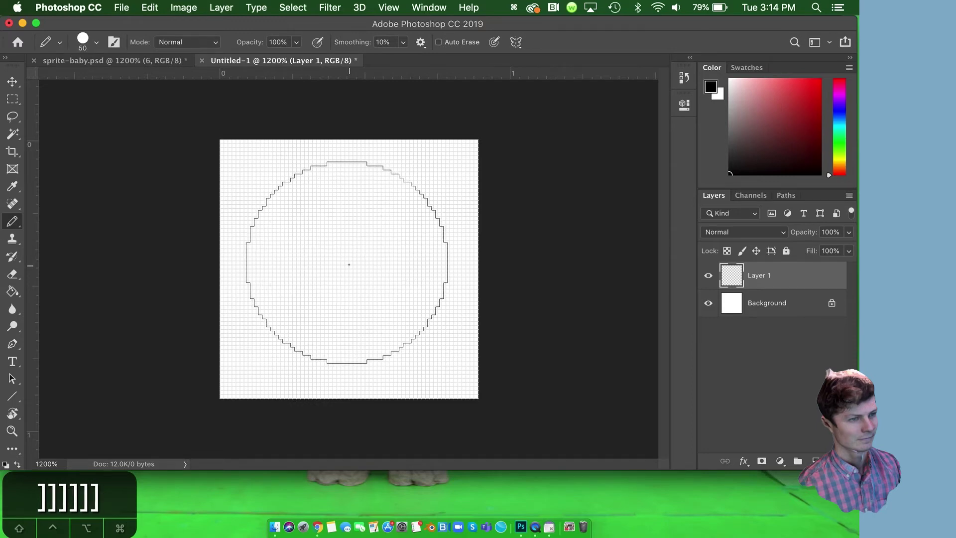
key("bracketleft")
key("bracketleft")
left_click(349, 264)
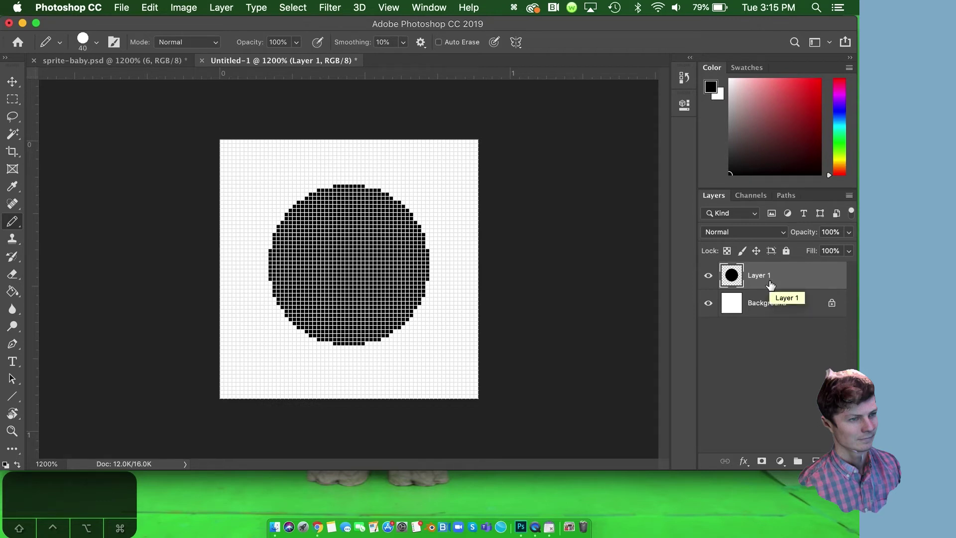
Drag Layer 1 onto the New Layer icon to create Layer 1 copy
key("super+j")
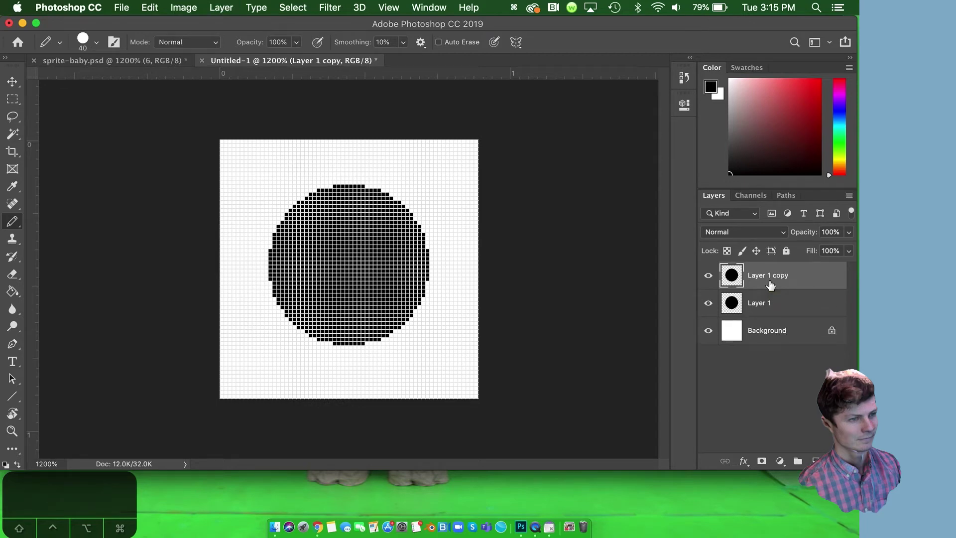
key("super+z")
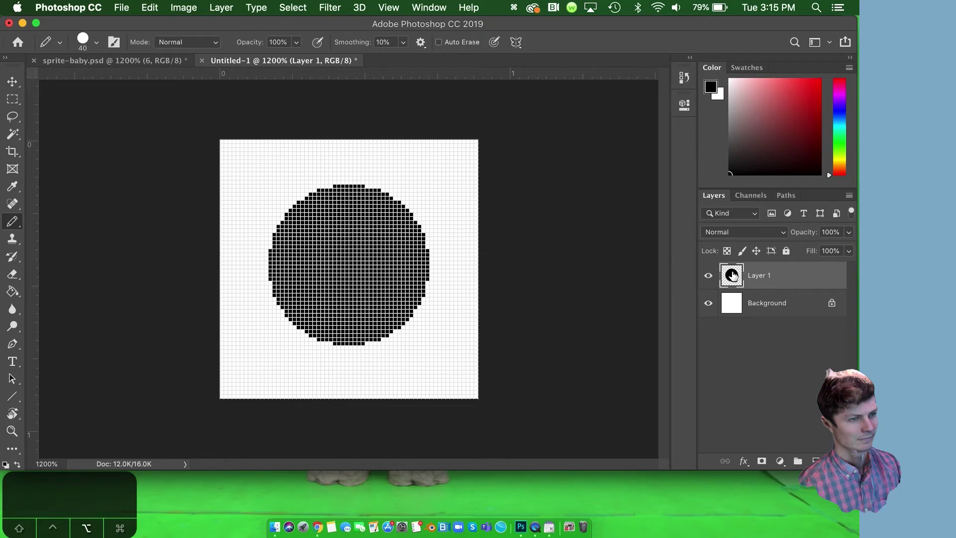
left_click(775, 281)
left_click_drag(775, 281, 773, 265)
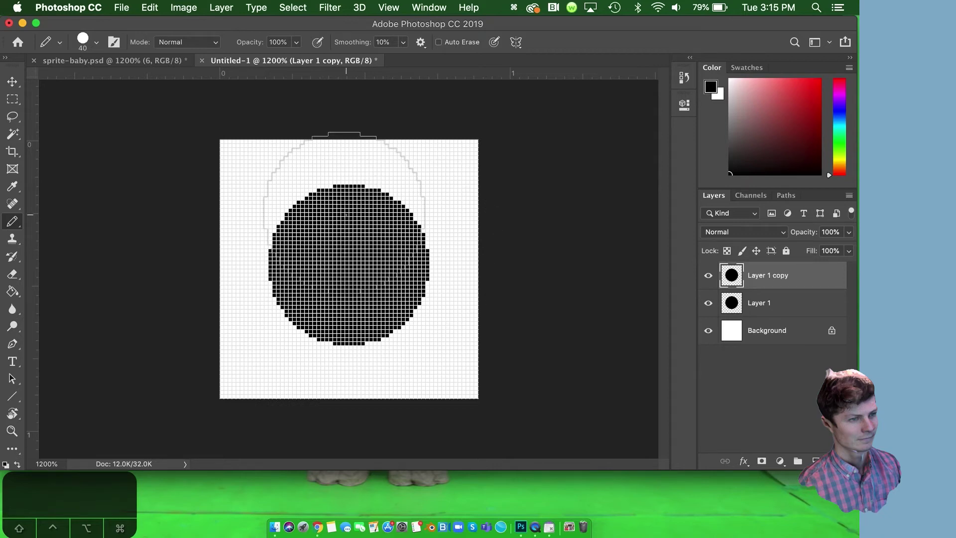
key("v")
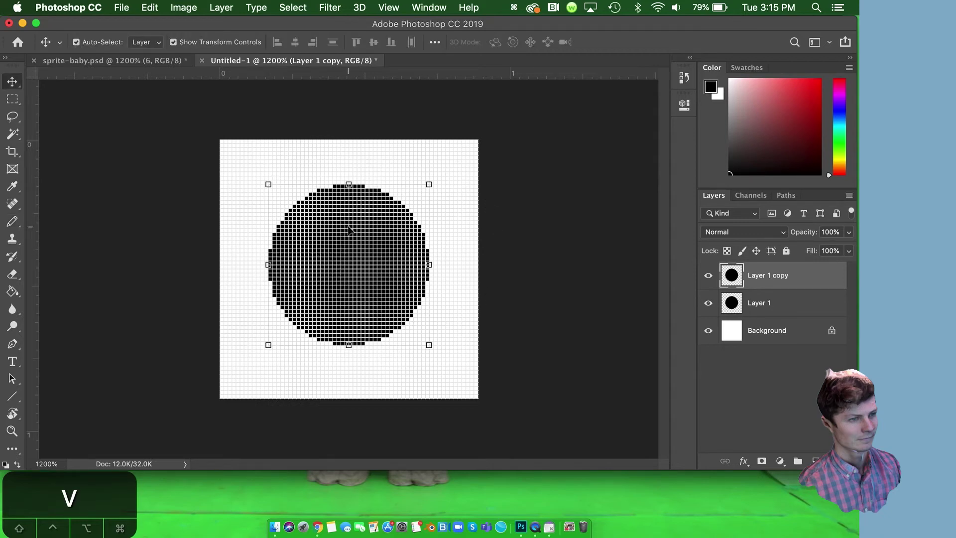
Move the ball on Layer 1 copy lower and compare it against Layer 1
left_click_drag(350, 229, 352, 282)
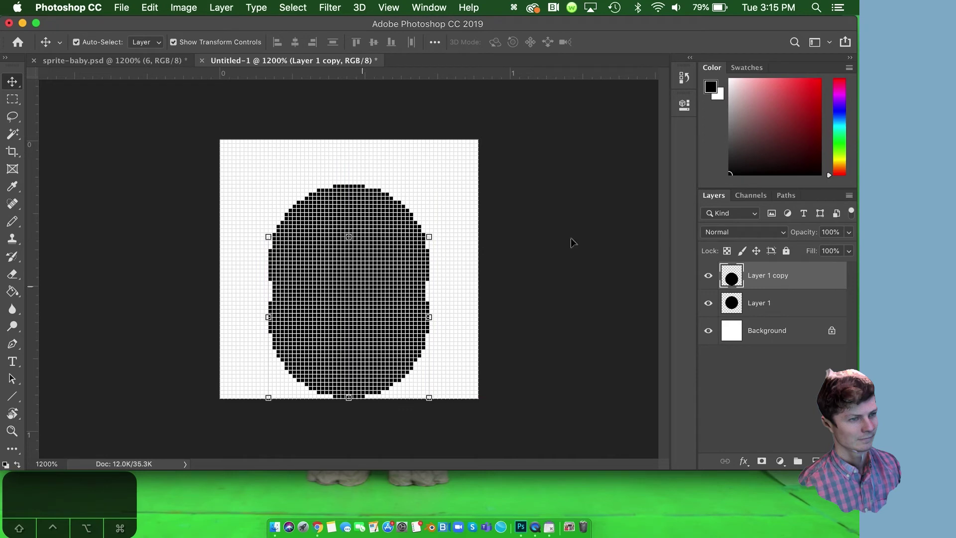
left_click(709, 278)
left_click(709, 277)
left_click(709, 277)
left_click(709, 277)
left_click(708, 276)
Hide Layer 1, duplicate the lowered ball as Layer 1 copy 2, and hide Layer 1 copy
left_click(709, 305)
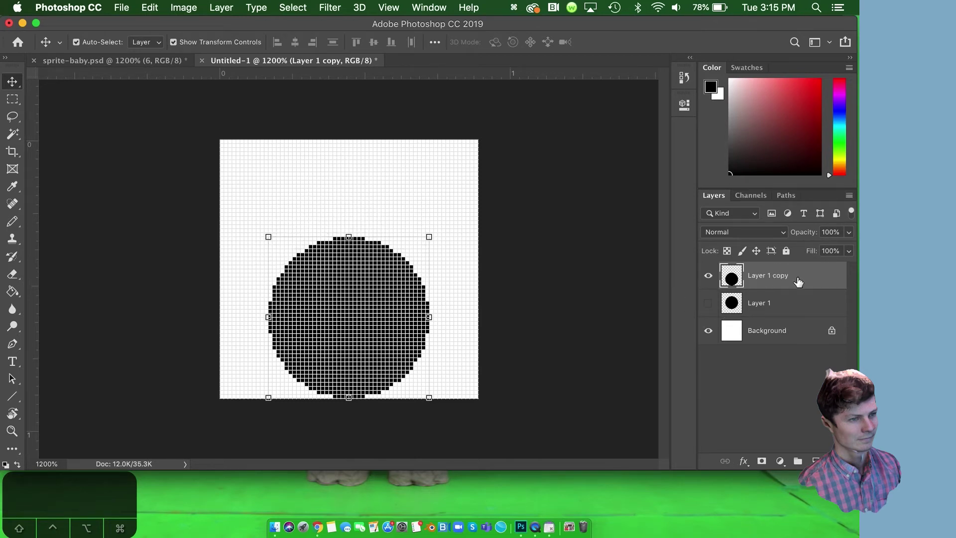
key("super+j")
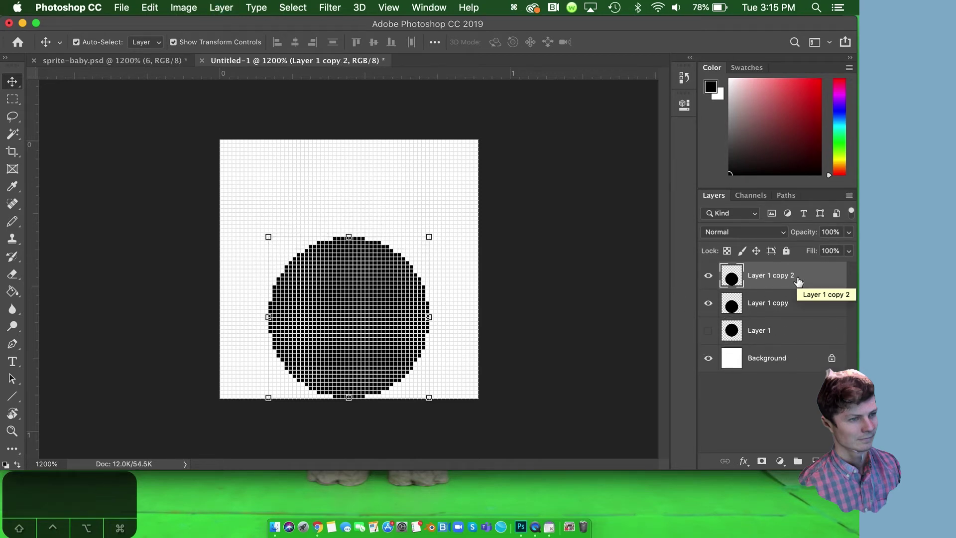
left_click(709, 304)
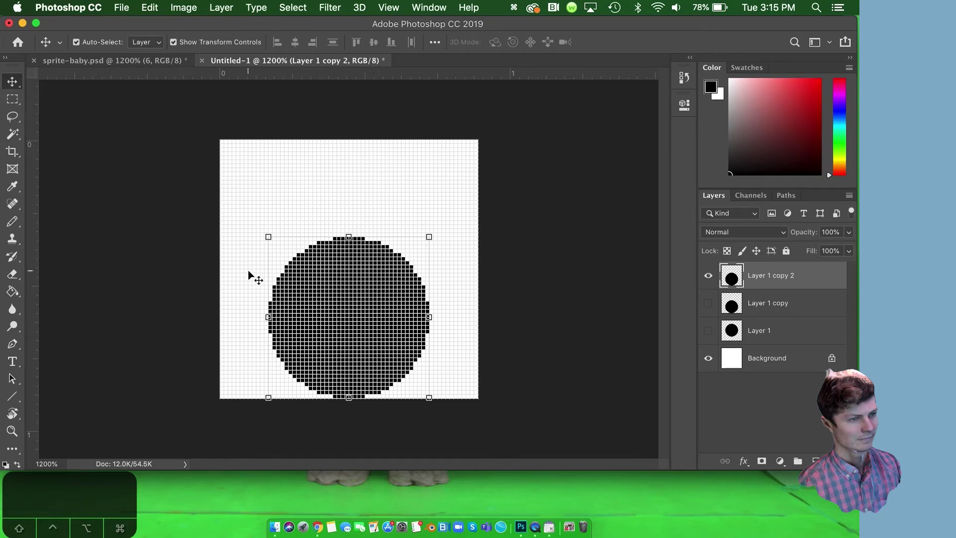
left_click(334, 286)
Move the ball to the canvas bottom, widen its base with a 4 px pencil, and duplicate it
left_click_drag(335, 288, 334, 348)
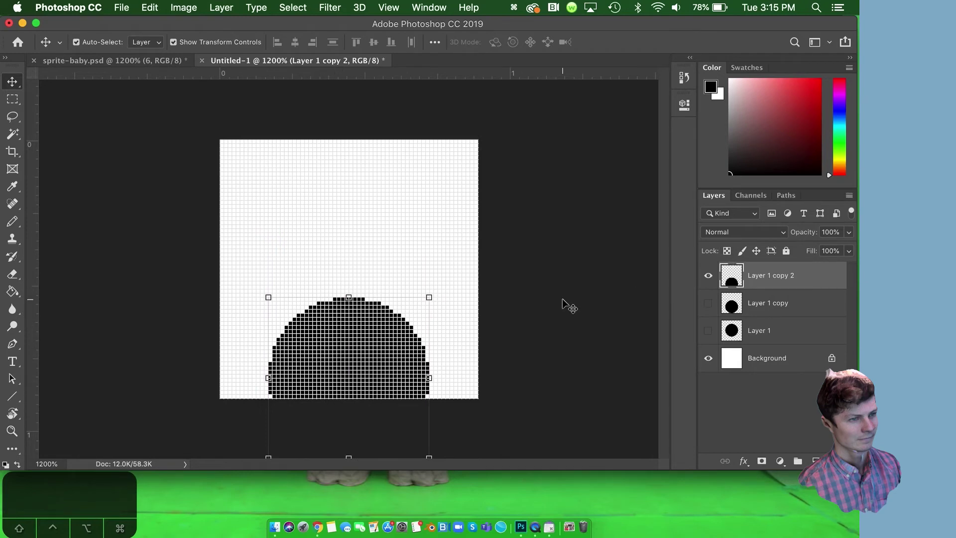
key("Return")
key("b")
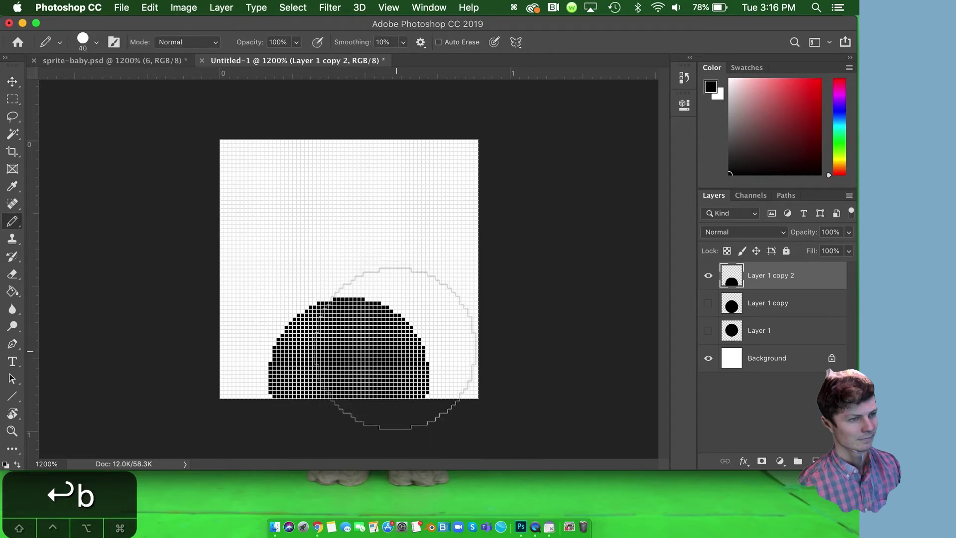
key("bracketleft")
key("bracketleft")
key("bracketleft")
key("bracketleft")
key("bracketleft")
key("bracketleft")
key("bracketleft")
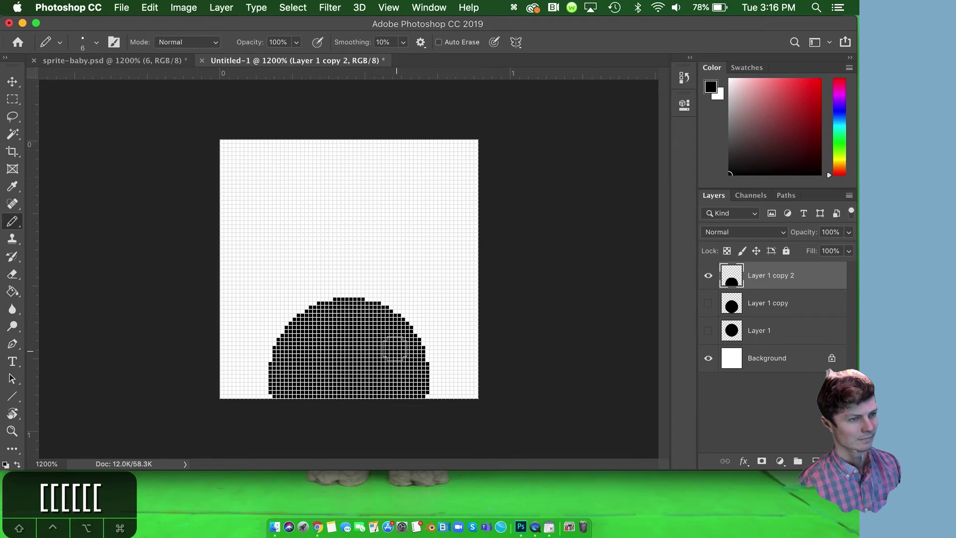
key("bracketleft")
key("bracketleft")
mouse_move(425, 373)
left_mouse_down()
mouse_move(442, 382)
mouse_move(433, 396)
left_mouse_up()
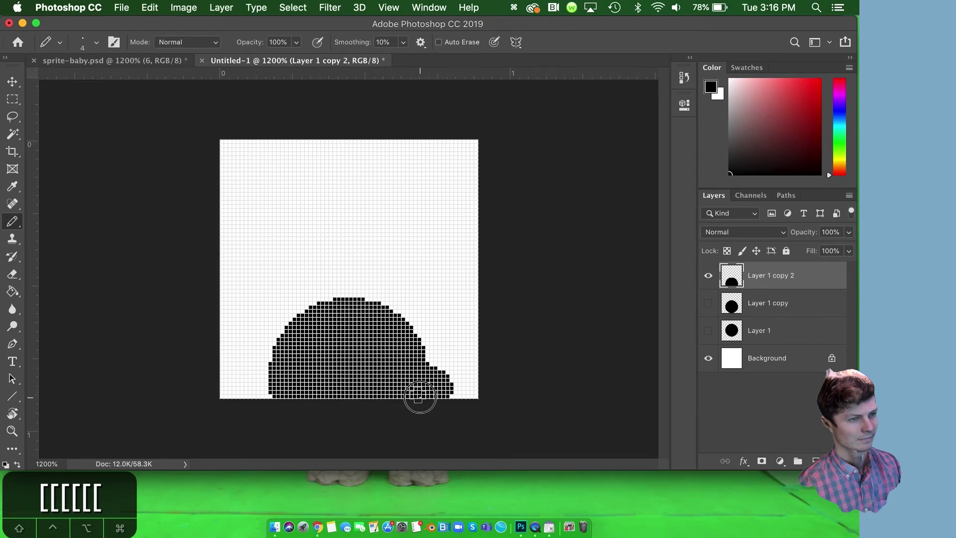
mouse_move(284, 384)
left_mouse_down()
mouse_move(252, 385)
mouse_move(270, 401)
mouse_move(255, 399)
mouse_move(276, 368)
left_mouse_up()
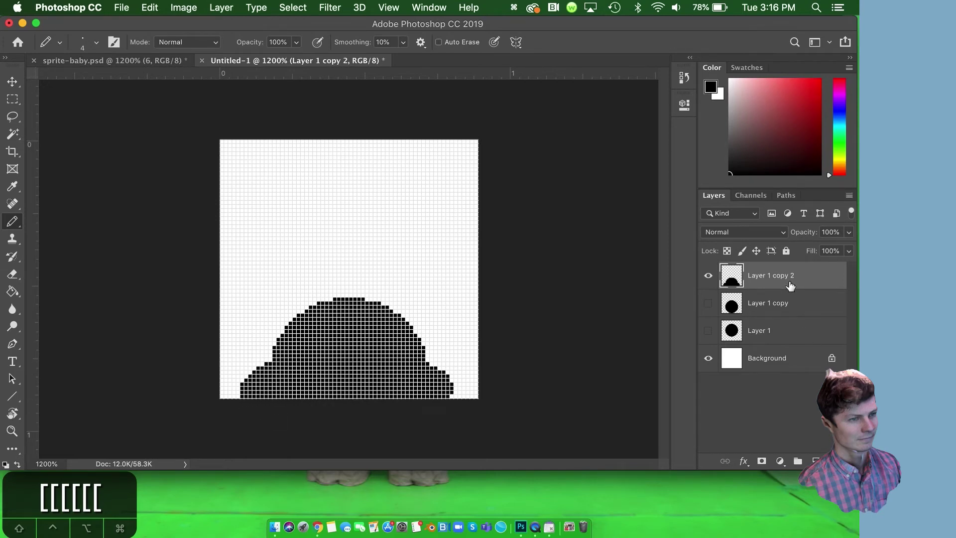
key("super+j")
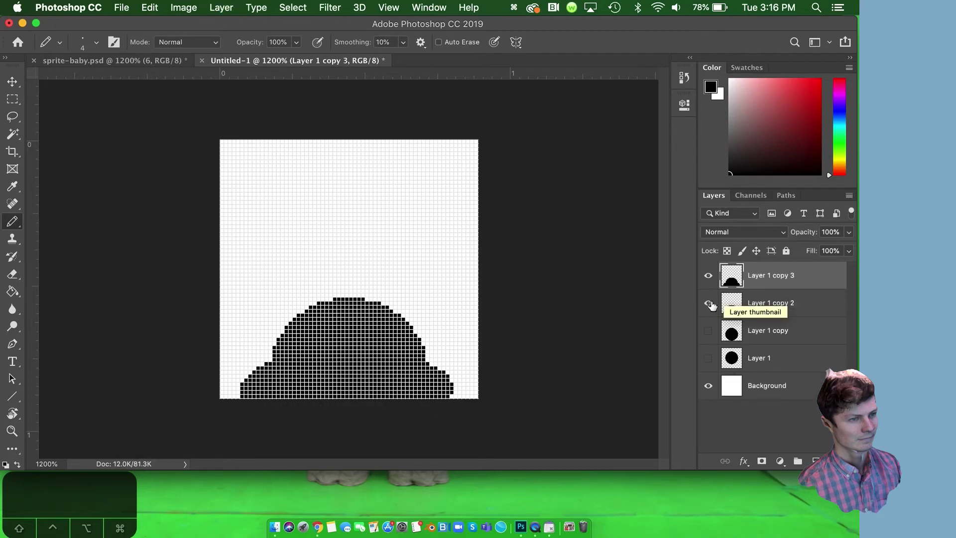
Lower the copied dome and pencil it into a flatter, wider mound
left_click(709, 303)
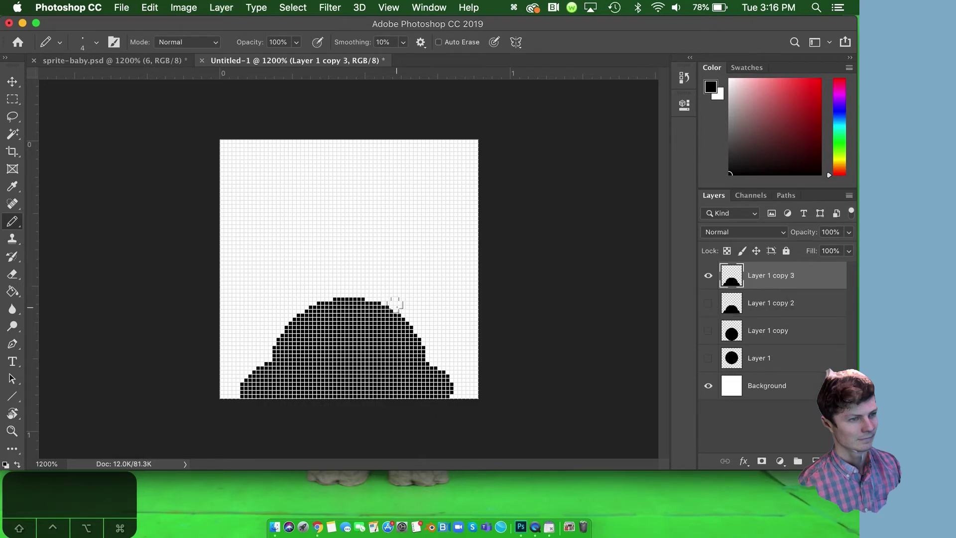
key("v")
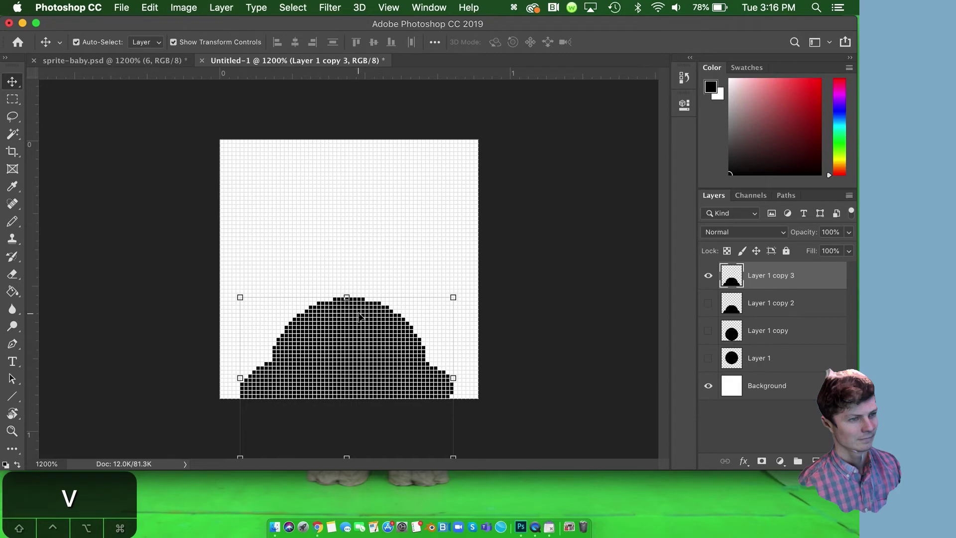
left_click_drag(358, 313, 361, 349)
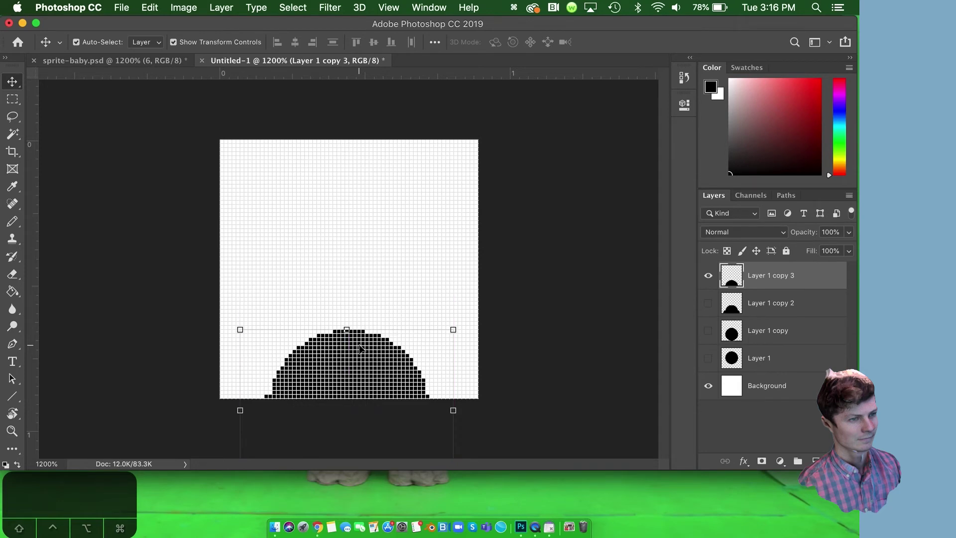
key("b")
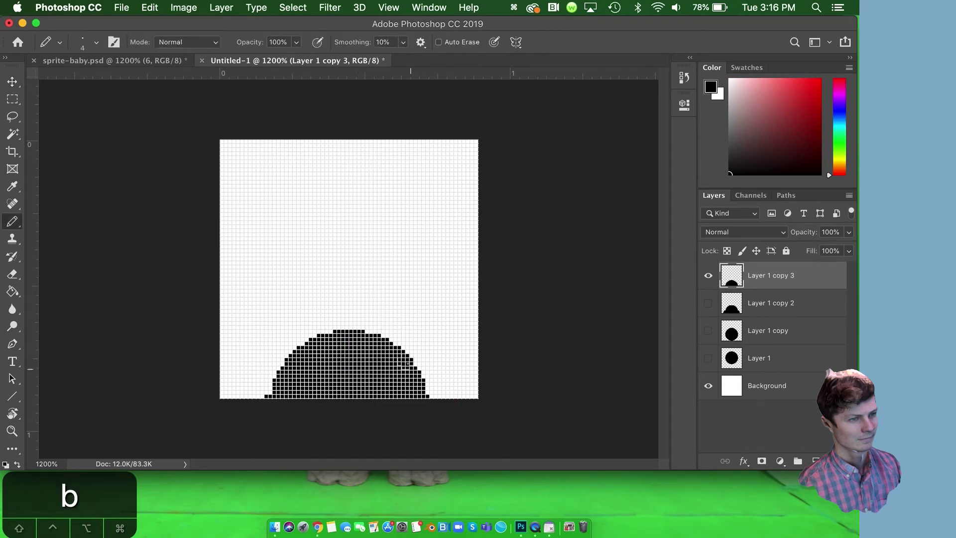
mouse_move(408, 363)
left_mouse_down()
mouse_move(469, 388)
mouse_move(428, 393)
mouse_move(421, 387)
mouse_move(445, 387)
mouse_move(417, 382)
mouse_move(474, 402)
left_mouse_up()
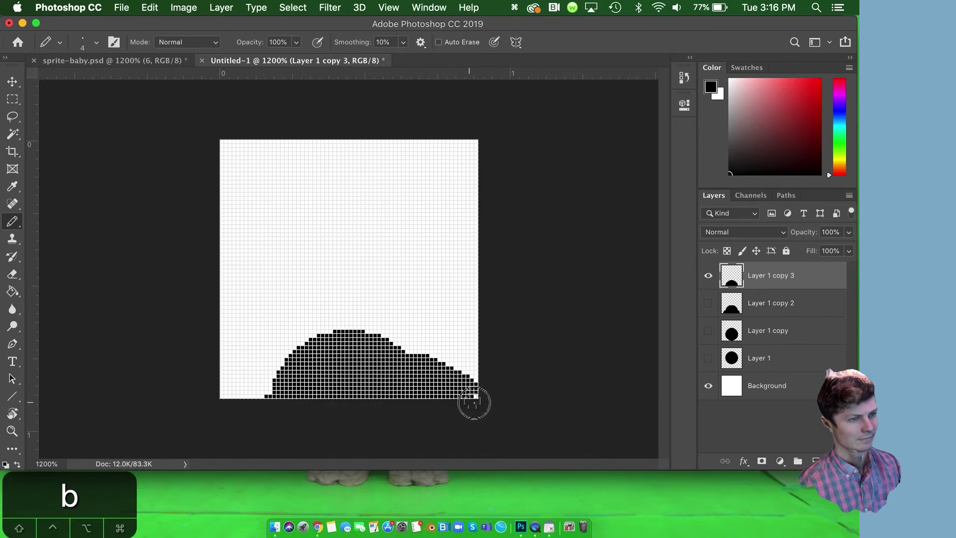
mouse_move(306, 380)
left_mouse_down()
mouse_move(225, 388)
mouse_move(270, 390)
mouse_move(291, 369)
mouse_move(235, 389)
mouse_move(304, 378)
left_mouse_up()
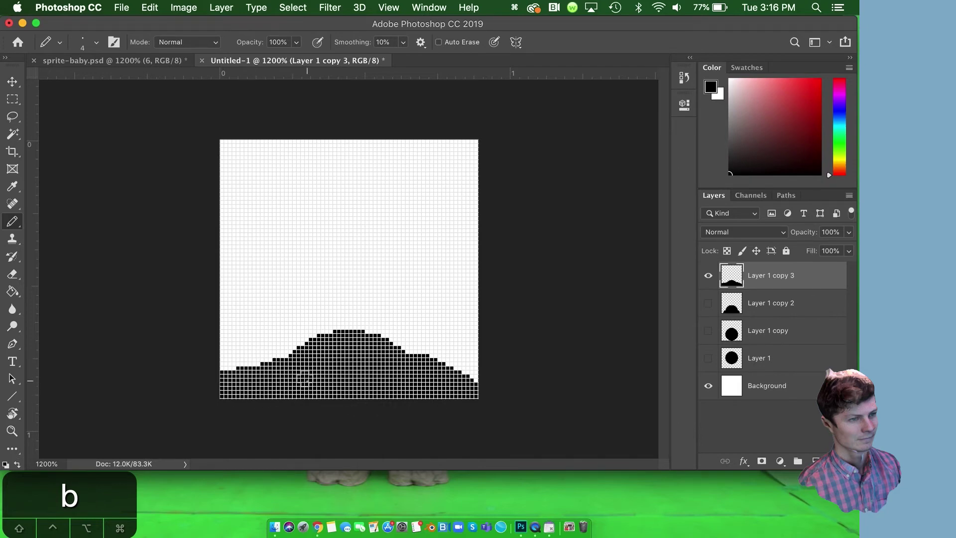
Compare the mound with Layer 1 copy 2, then select Layer 1 copy 2
left_click(710, 302)
left_click(709, 276)
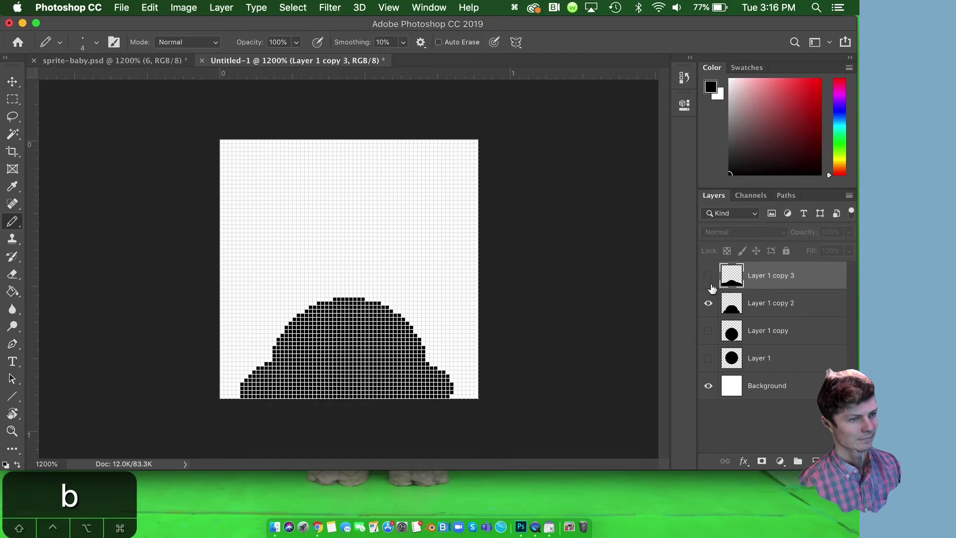
left_click(708, 302)
left_click(708, 275)
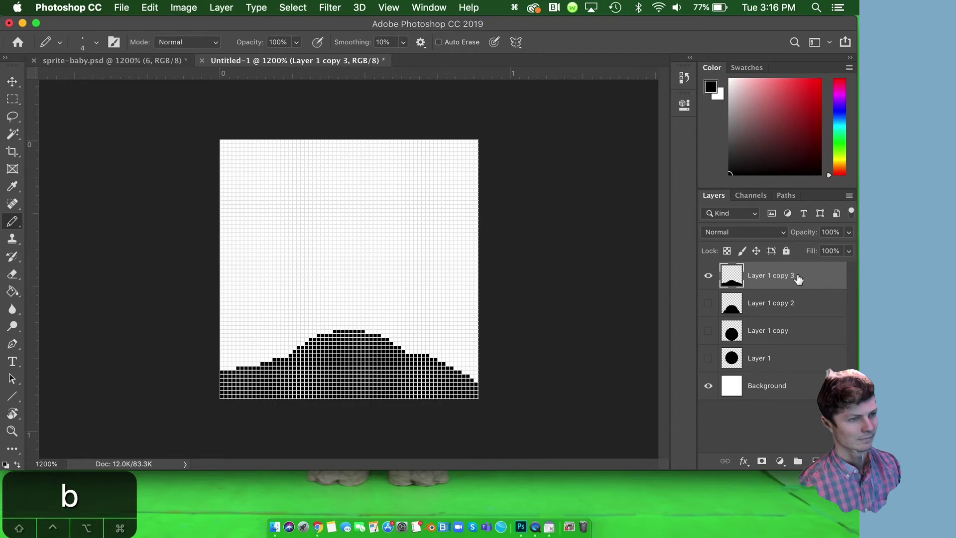
left_click(797, 303)
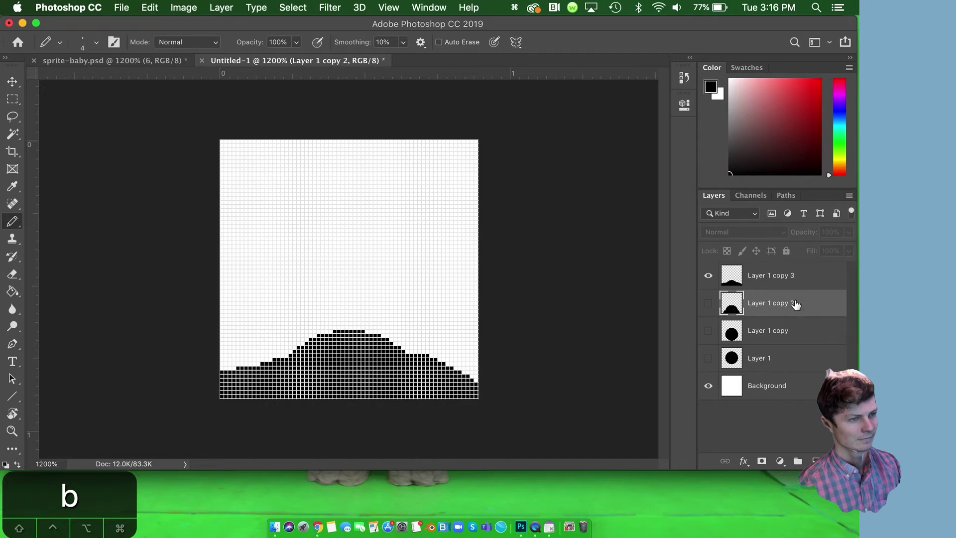
Duplicate the dome and ball layers to the top of the stack as Layer 1 copy 4 and copy 5
left_click_drag(796, 304, 795, 270)
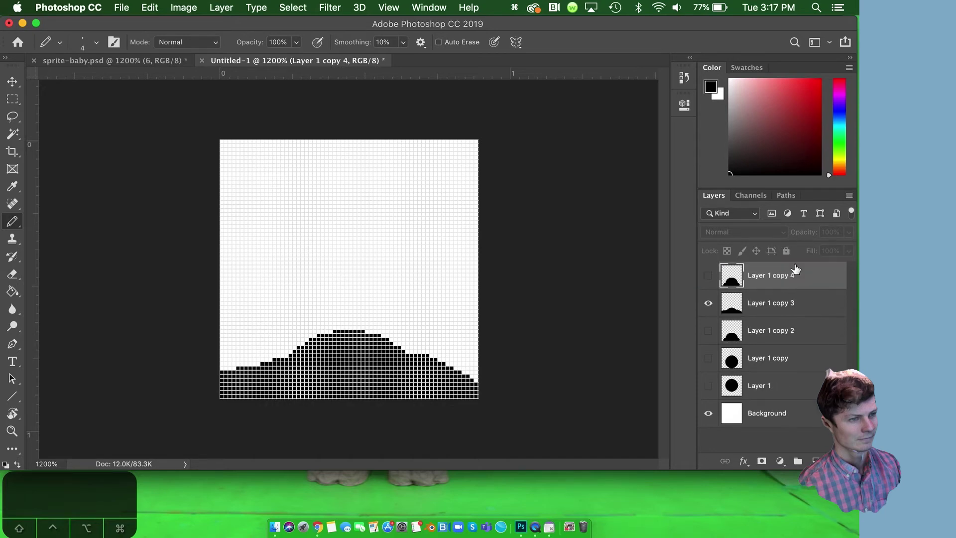
left_click(776, 363)
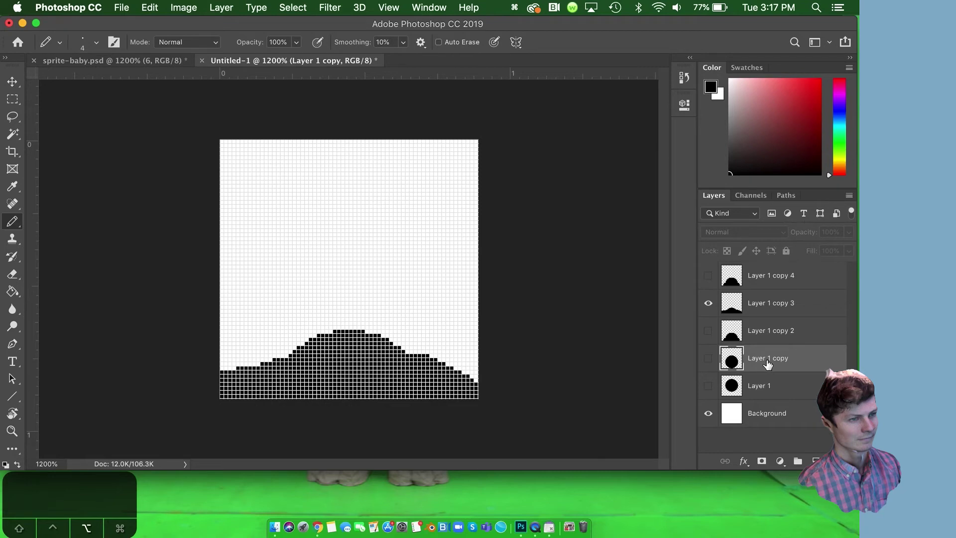
left_click_drag(768, 363, 768, 335)
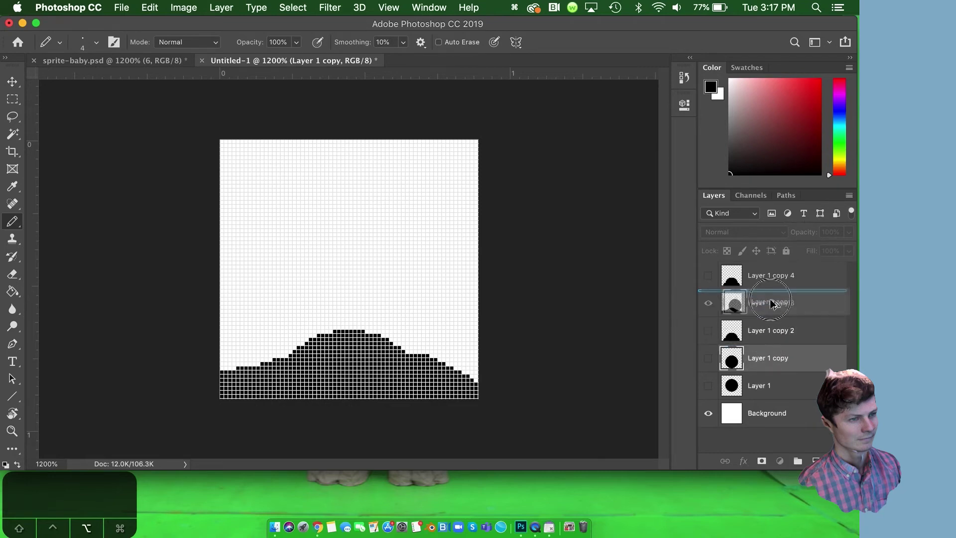
left_click_drag(771, 302, 768, 271)
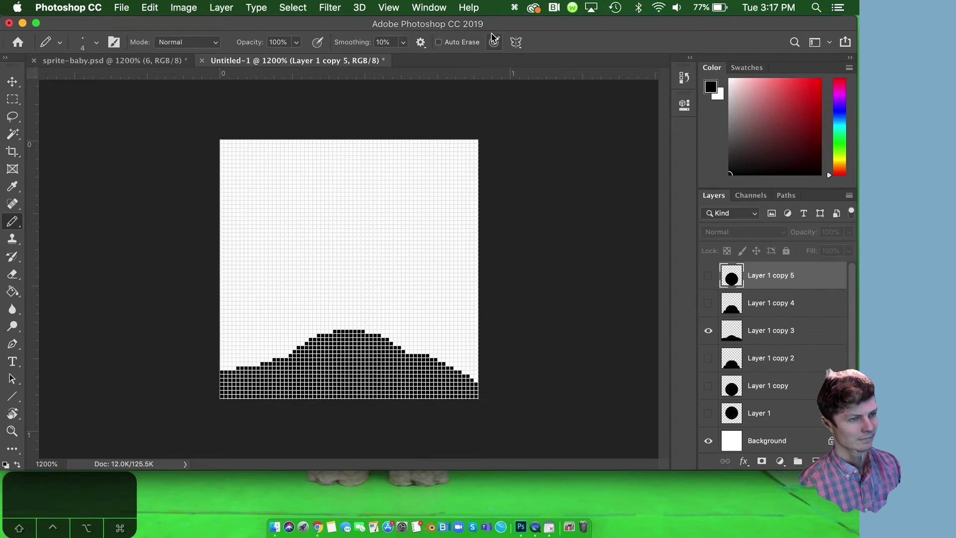
Toggle layer visibility to compare poses, leaving only the full-circle Layer 1 copy 5 visible
left_click(707, 304)
left_click(708, 331)
left_click(707, 303)
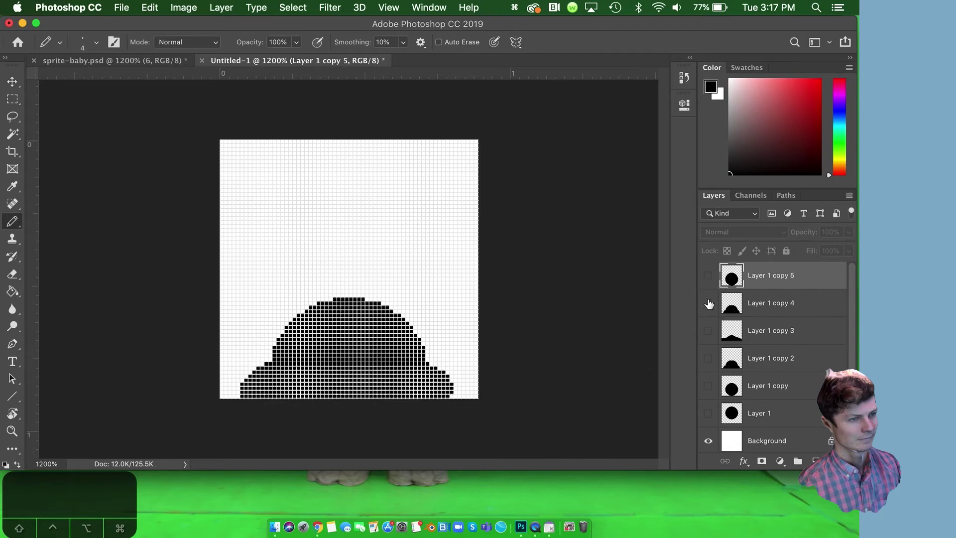
left_click(708, 276)
left_click(708, 303)
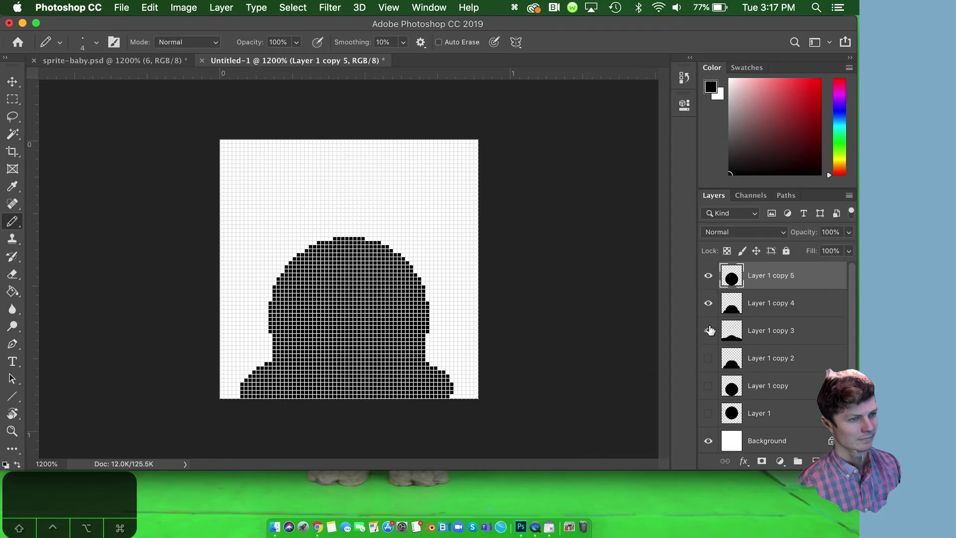
left_click(709, 331)
left_click(708, 358)
left_click(708, 330)
left_click(707, 304)
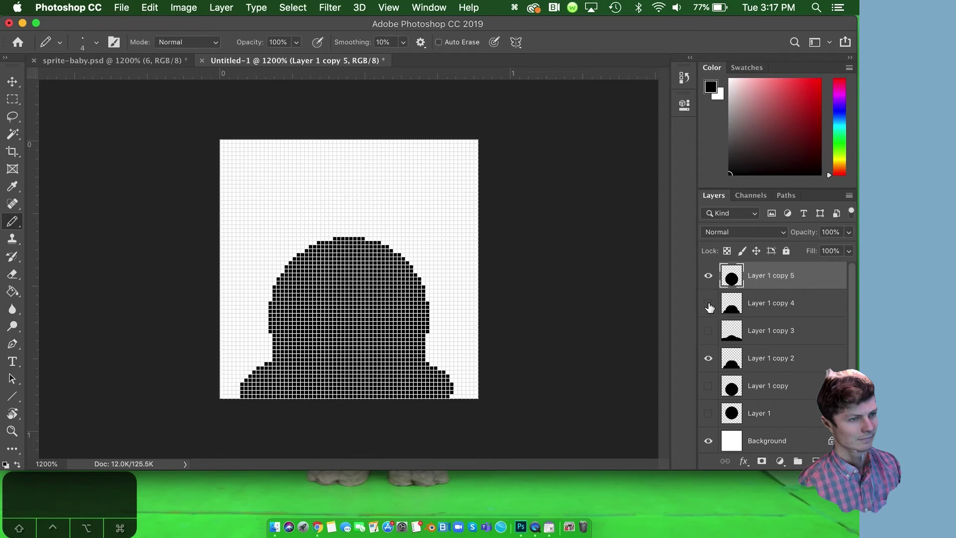
left_click(708, 359)
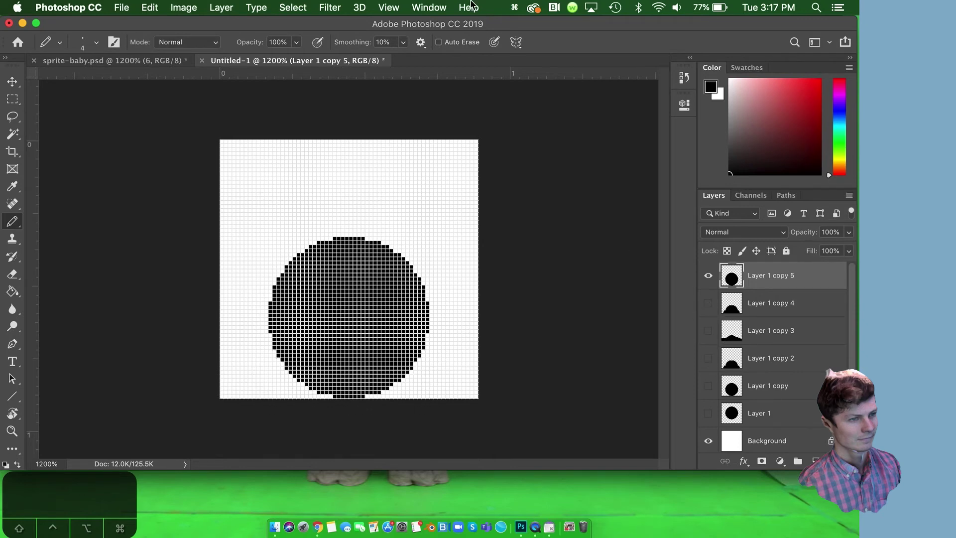
Show the Timeline panel and create a frame animation
left_click(441, 8)
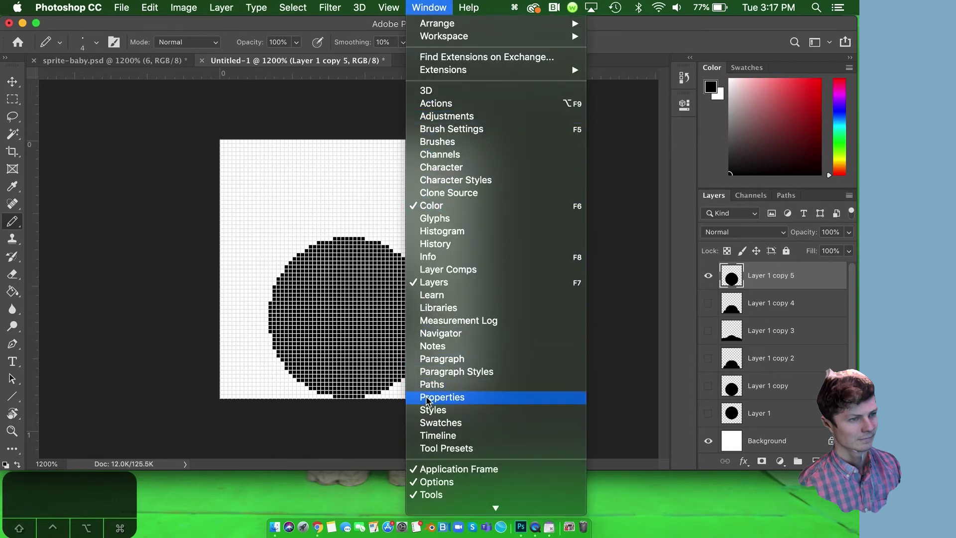
left_click(430, 436)
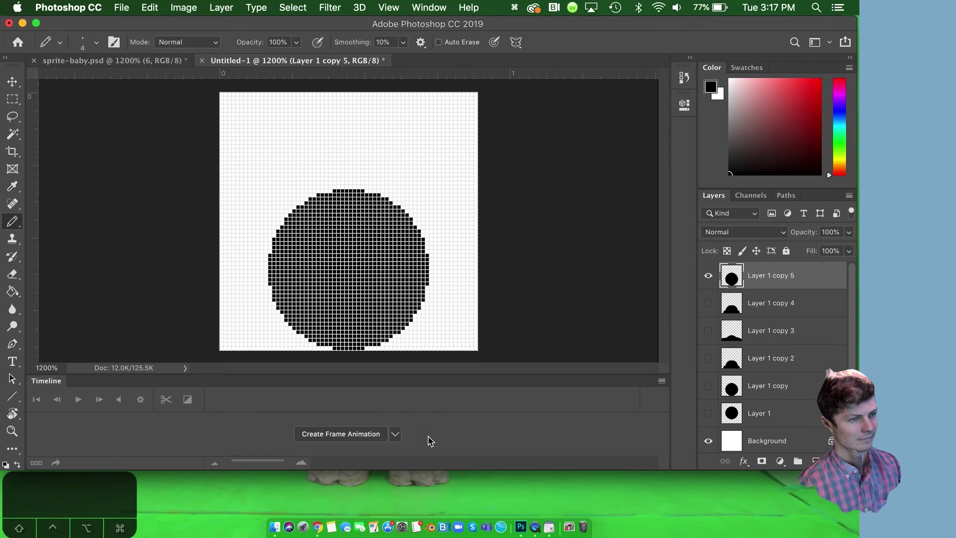
left_click(397, 434)
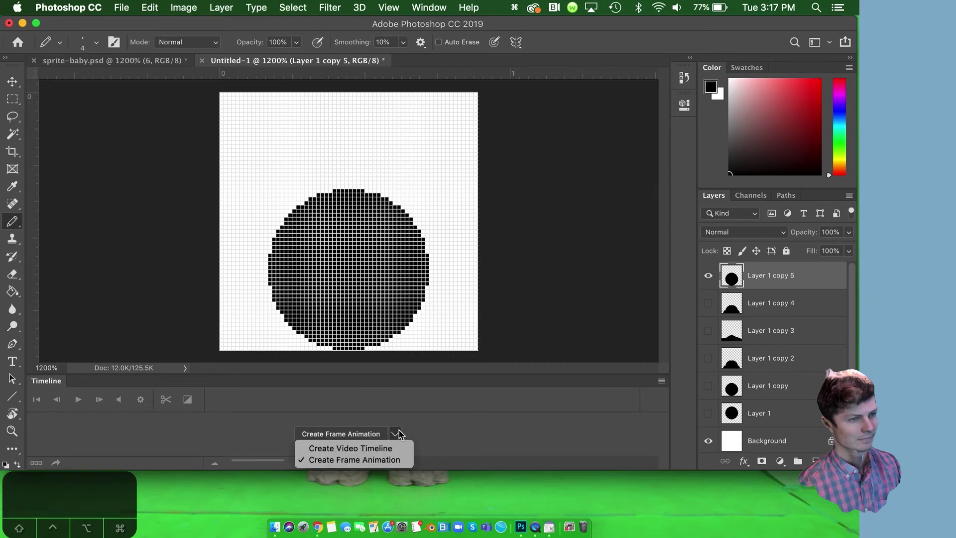
left_click(374, 459)
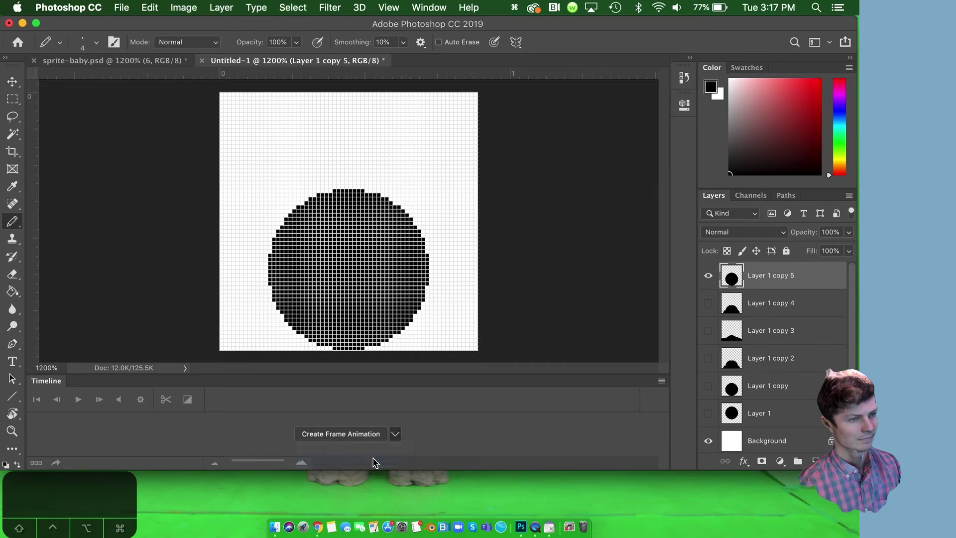
left_click(338, 435)
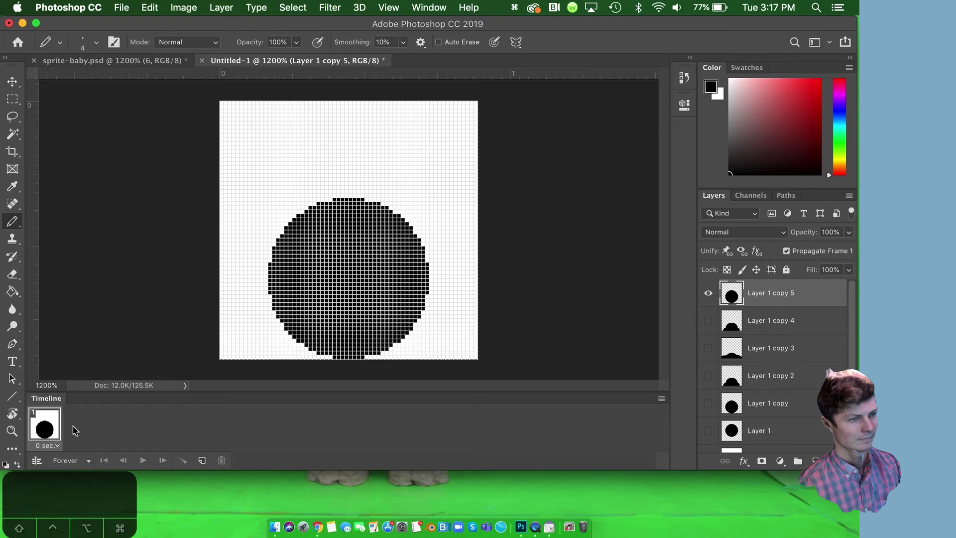
Use Make Frames From Layers in the Timeline menu to build seven frames
left_click(662, 398)
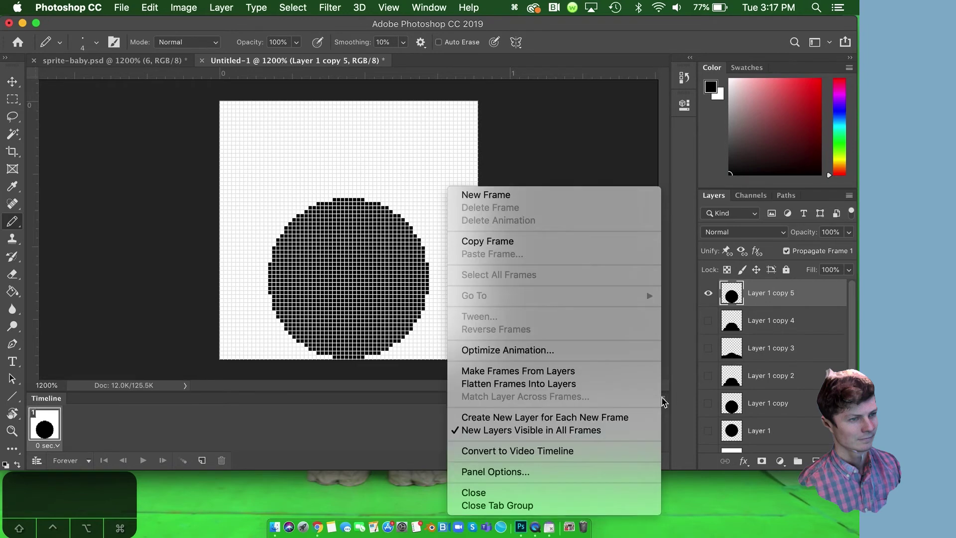
left_click(662, 400)
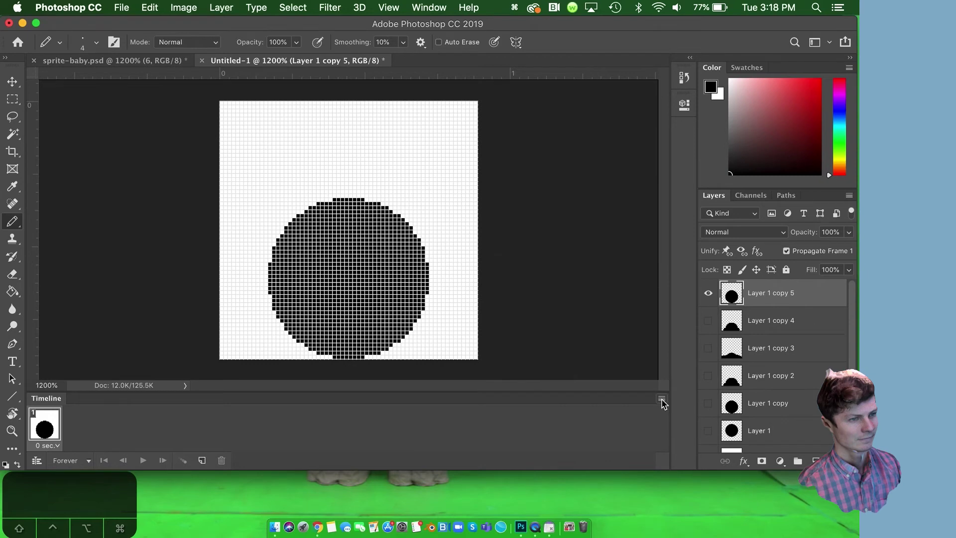
left_click(662, 399)
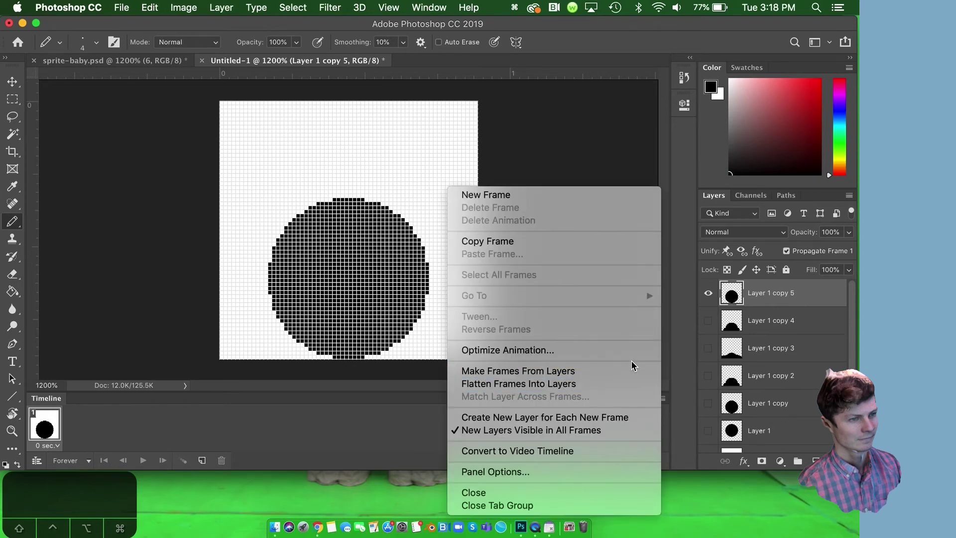
left_click(597, 375)
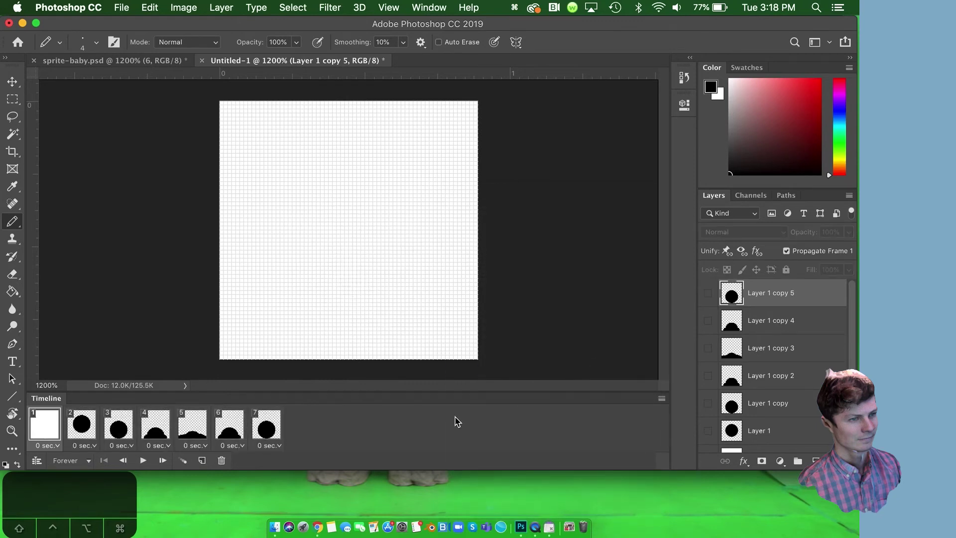
Delete the blank white background frame from the Timeline
scroll(777, 364, "down", 1)
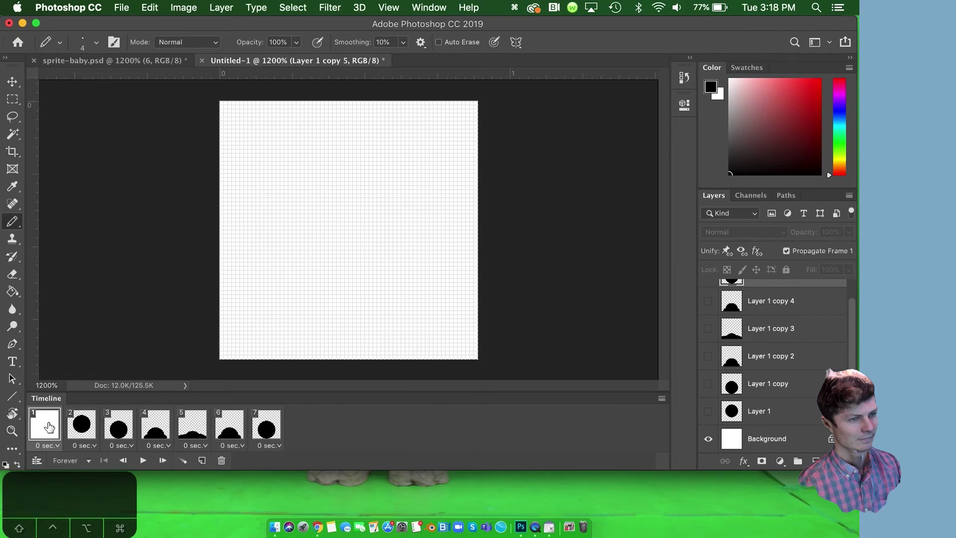
left_click(220, 460)
left_click(512, 200)
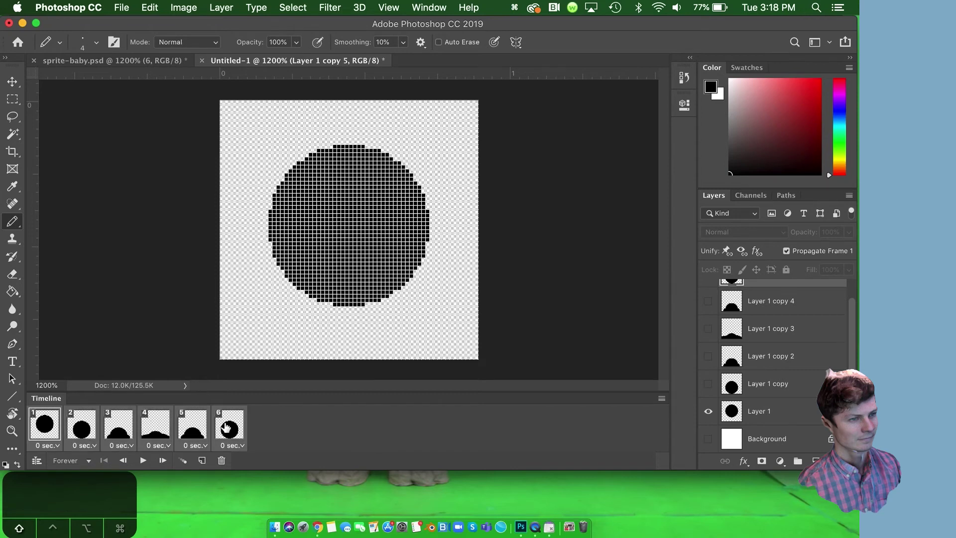
Set every frame's delay to 0.1 seconds and play the bounce, then stop playback
left_click(242, 445)
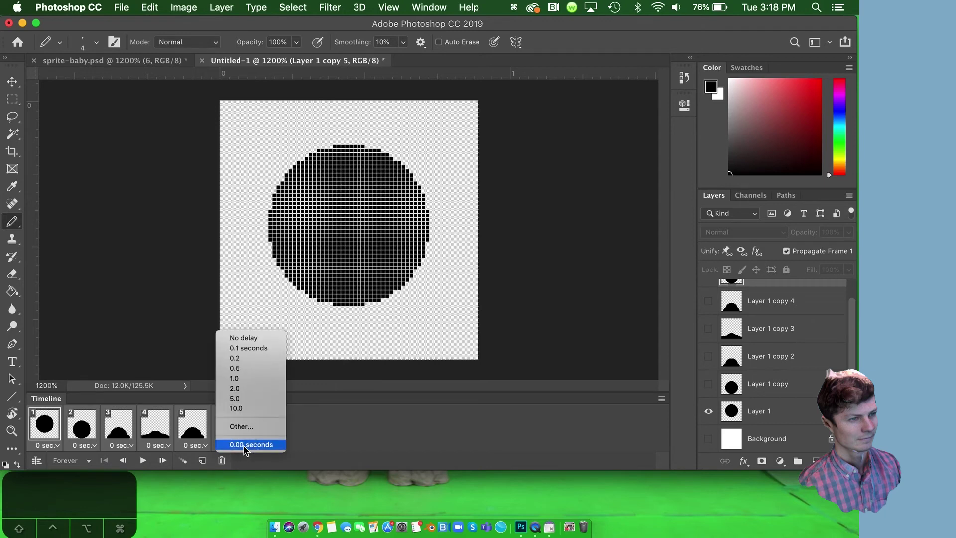
left_click(247, 348)
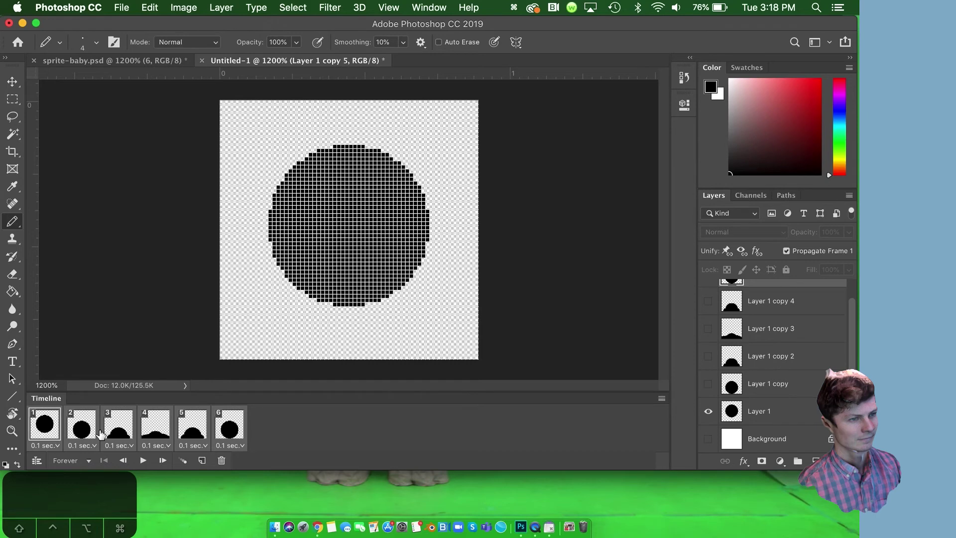
key("space")
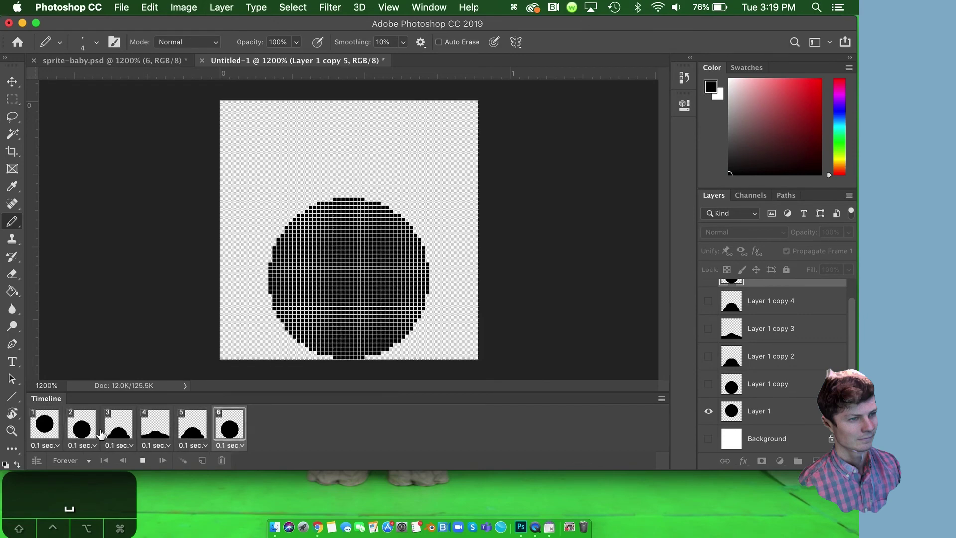
key("space")
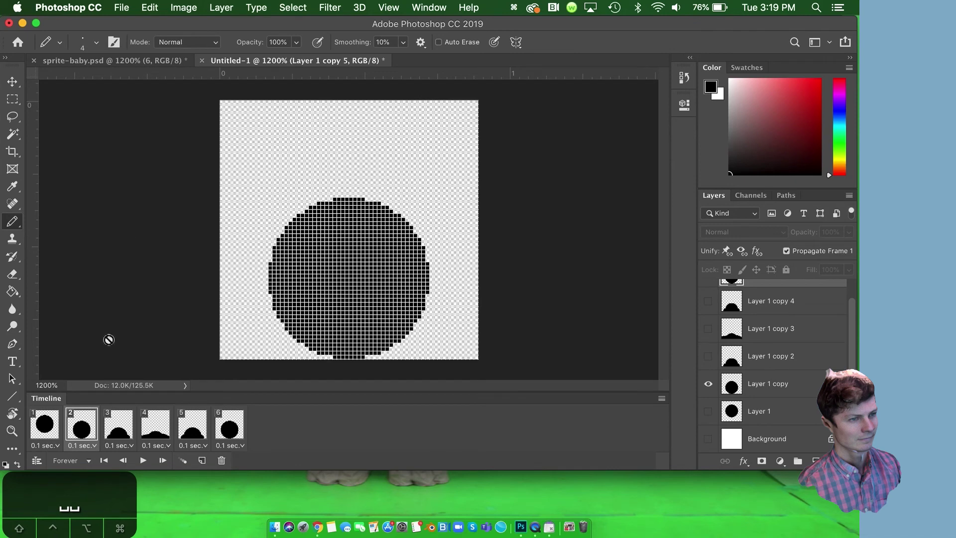
In Save for Web (Legacy), set the GIF width to 500 with Nearest Neighbor resampling
left_click(122, 7)
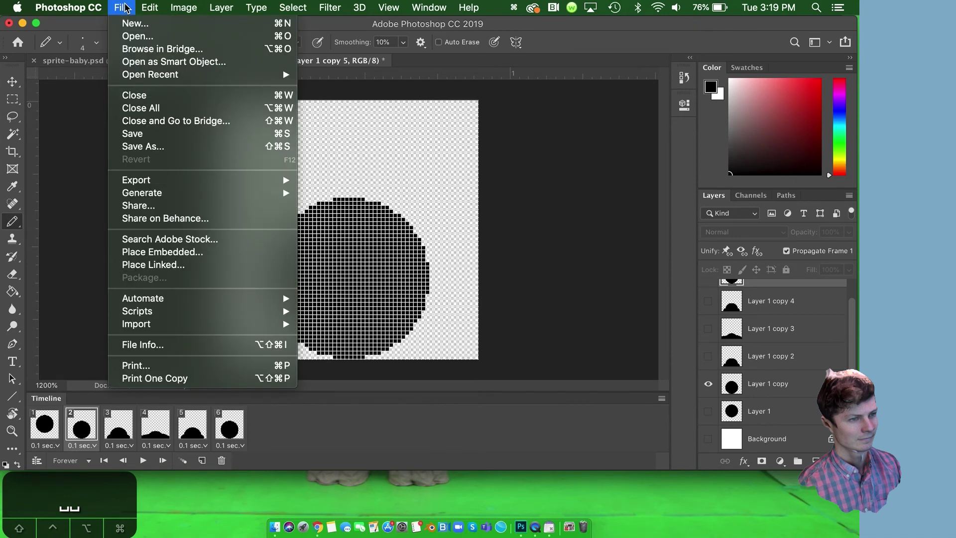
mouse_move(127, 186)
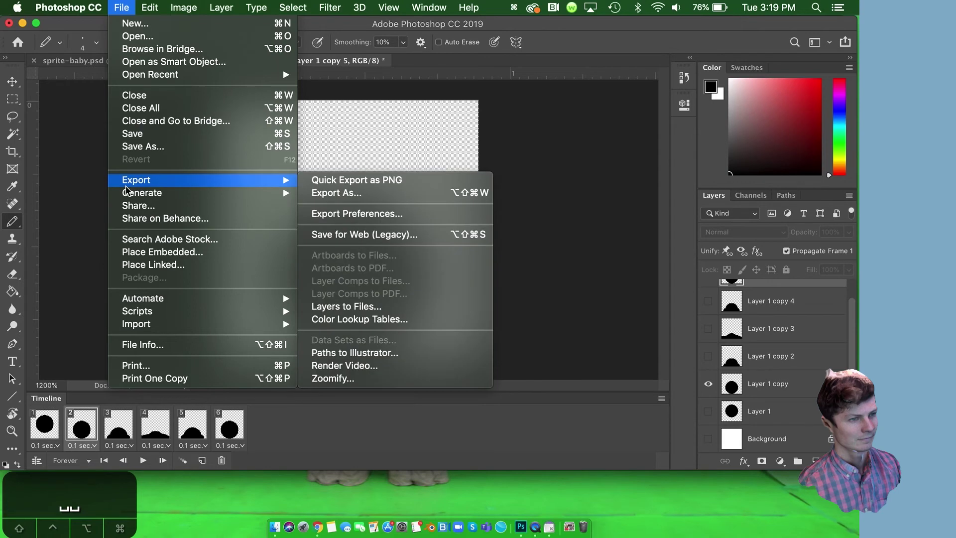
left_click(343, 235)
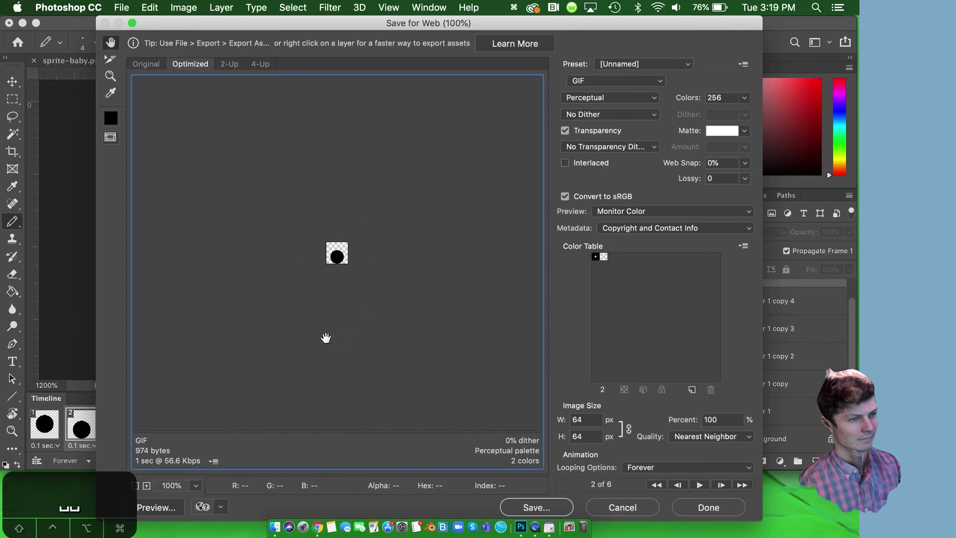
double_click(585, 419)
type("500")
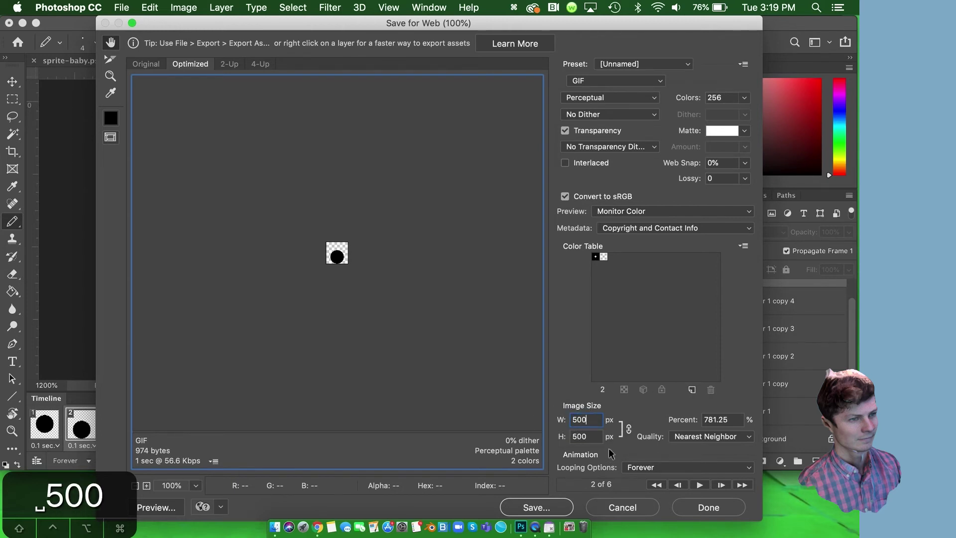
left_click(691, 437)
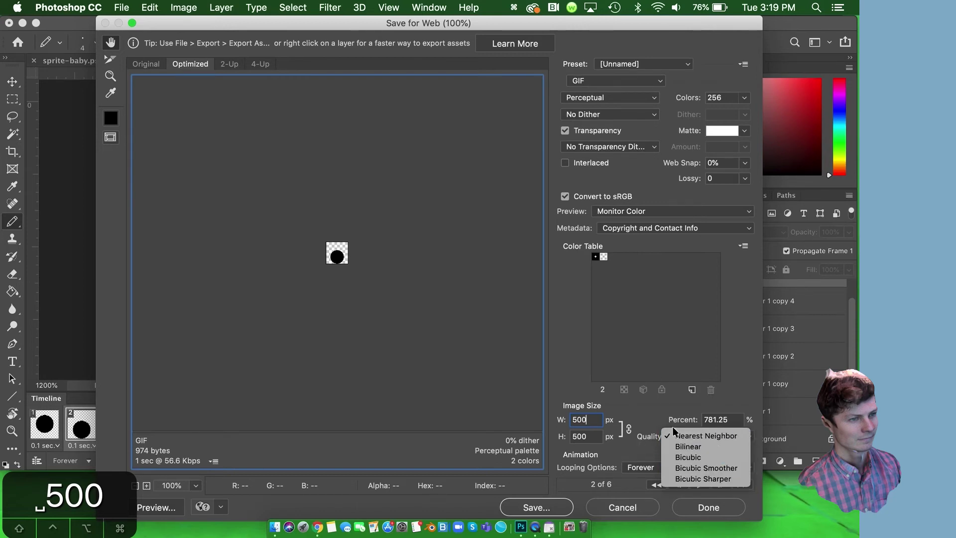
left_click(680, 435)
left_click(146, 486)
left_click(147, 485)
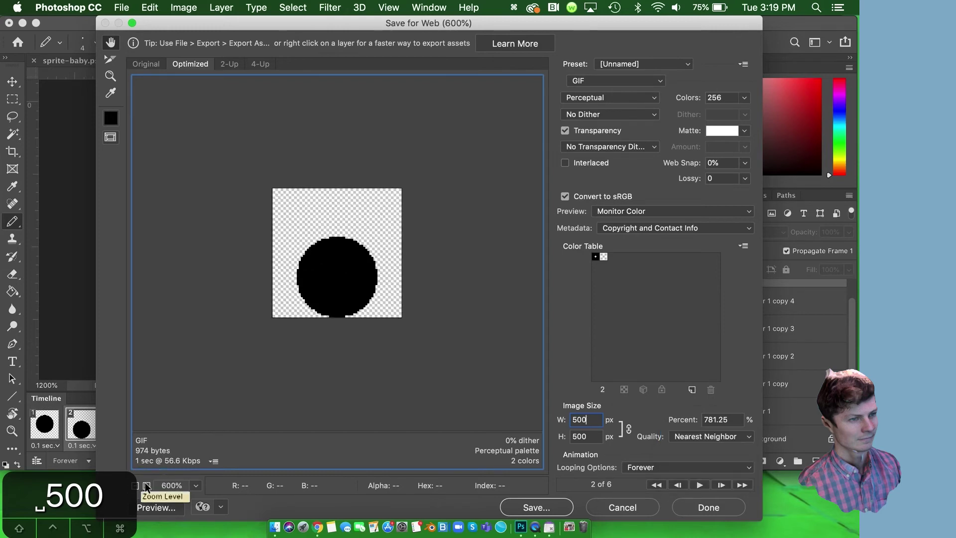
left_click(146, 486)
left_click(147, 486)
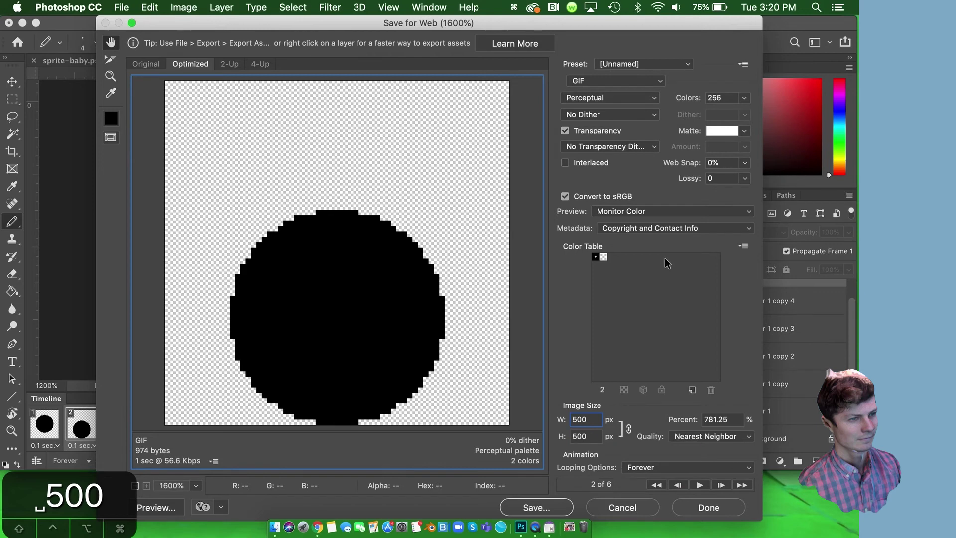
Save the exported animation as gif.gif on the Desktop
left_click(524, 501)
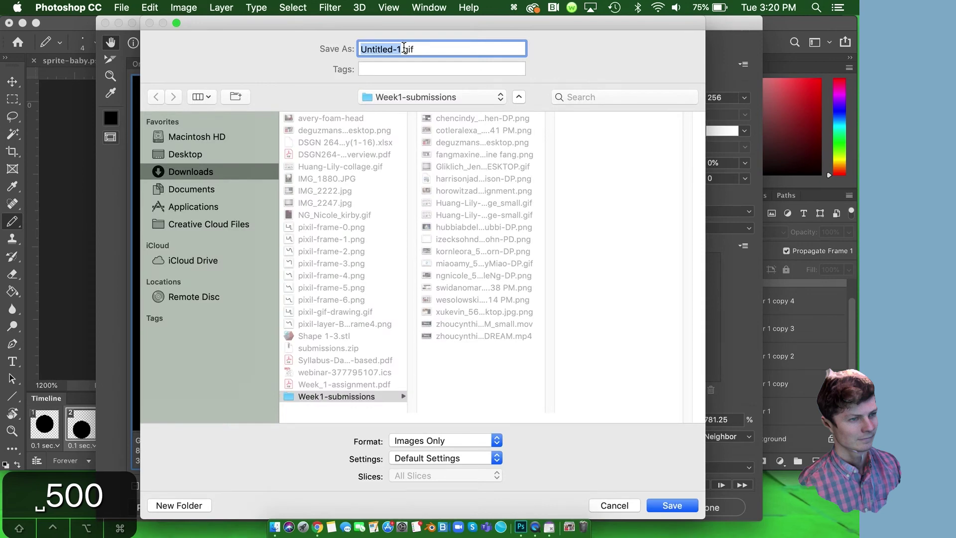
type("gif")
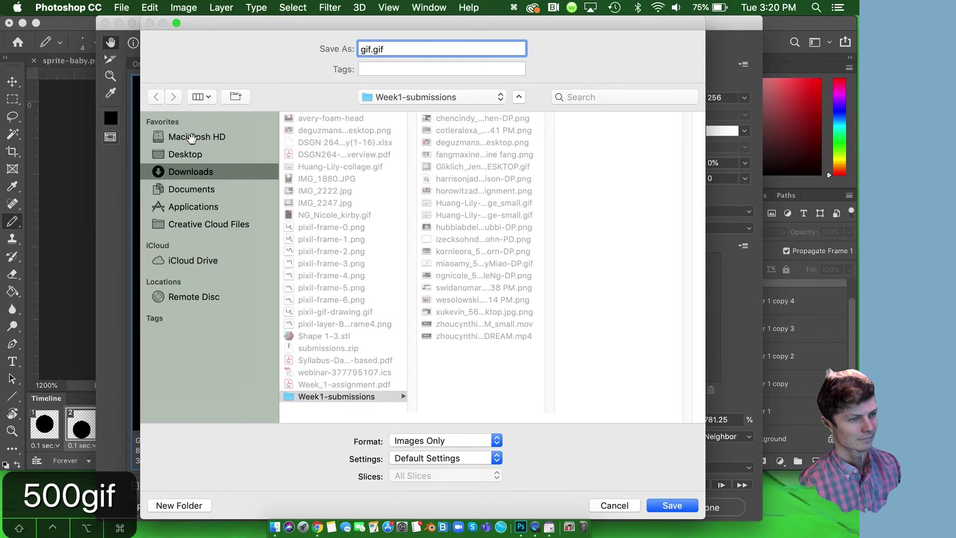
left_click(192, 155)
left_click(672, 506)
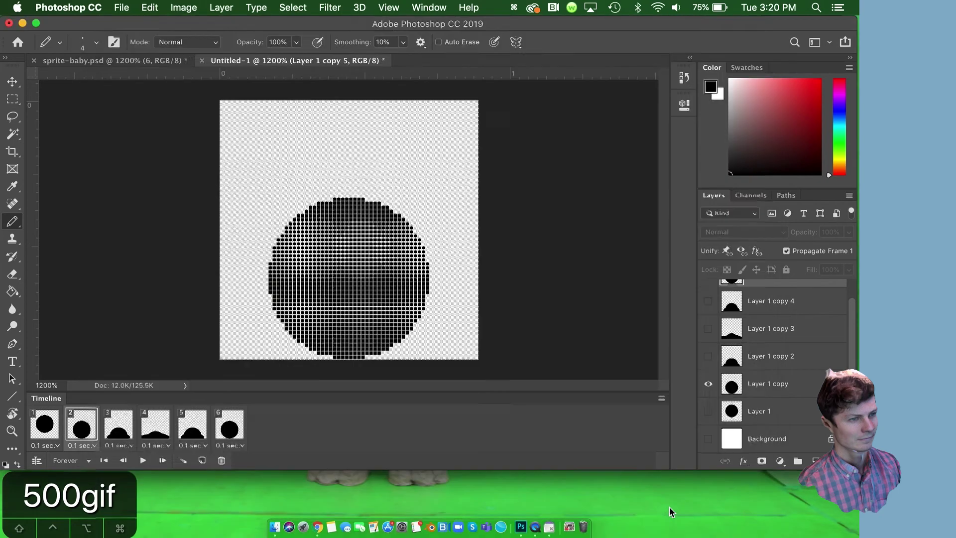
Open a new blank browser tab, then switch to Finder
left_click(318, 528)
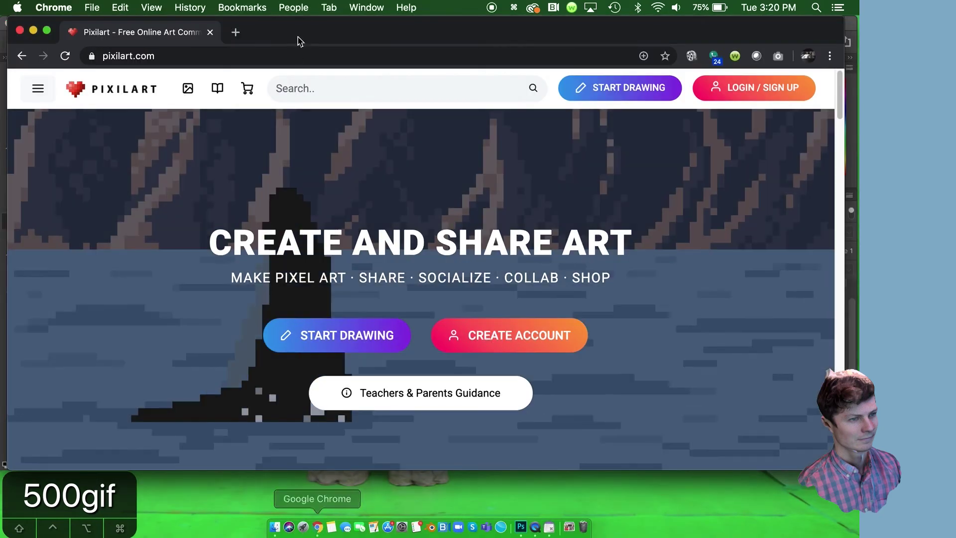
left_click(235, 30)
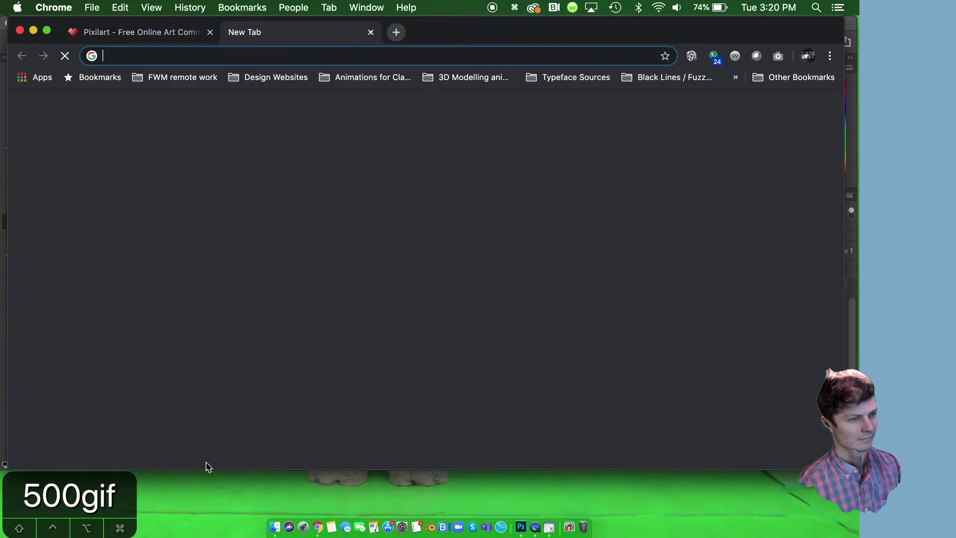
left_click(275, 527)
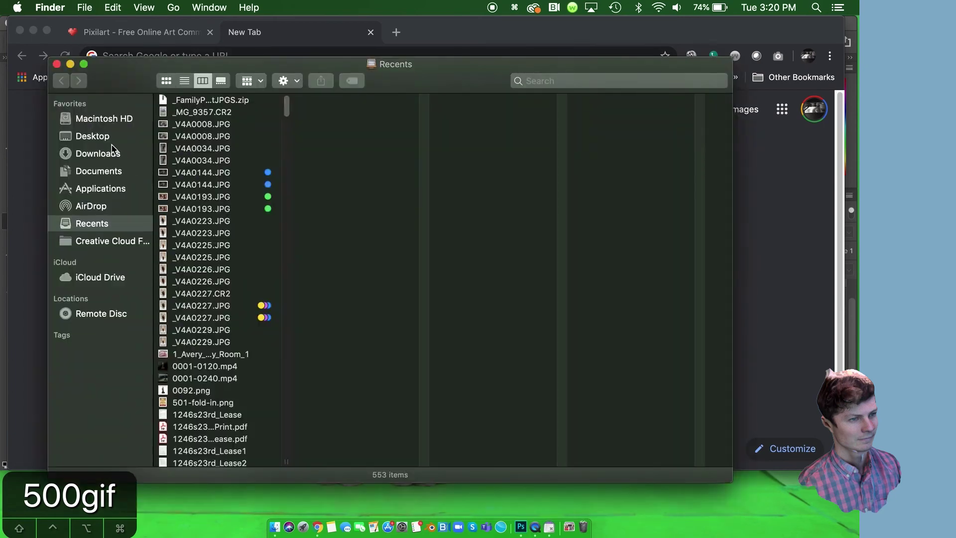
Drag gif.gif from the Desktop into the new Chrome tab to view it, then close the tab
left_click(111, 137)
left_click_drag(186, 117, 335, 39)
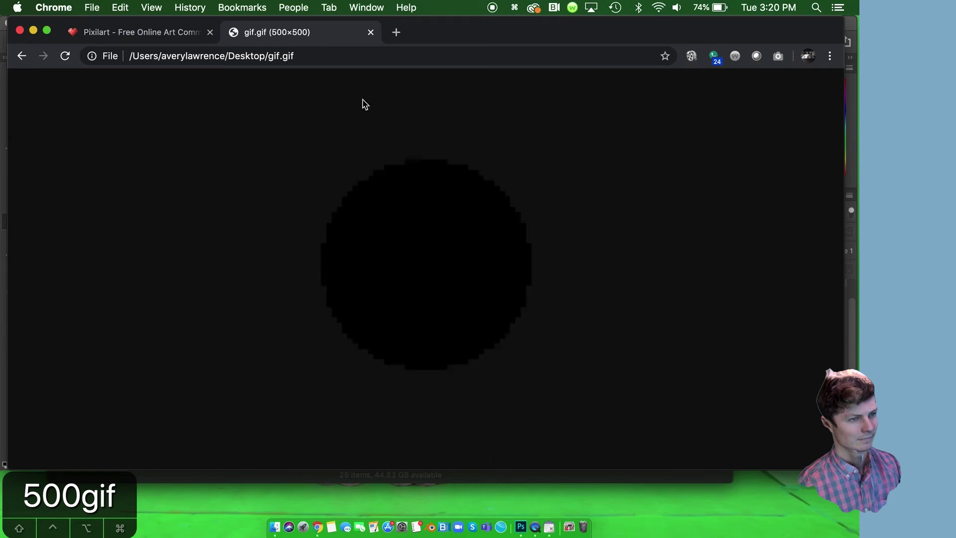
left_click(370, 33)
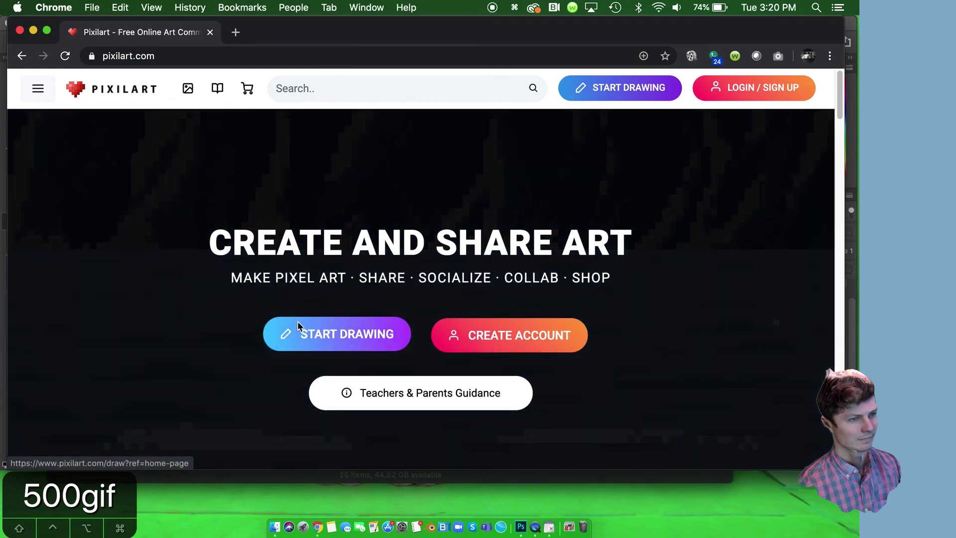
Create a new 64×64 drawing, confirm clearing the old one, and dismiss the ad banner
left_click(299, 326)
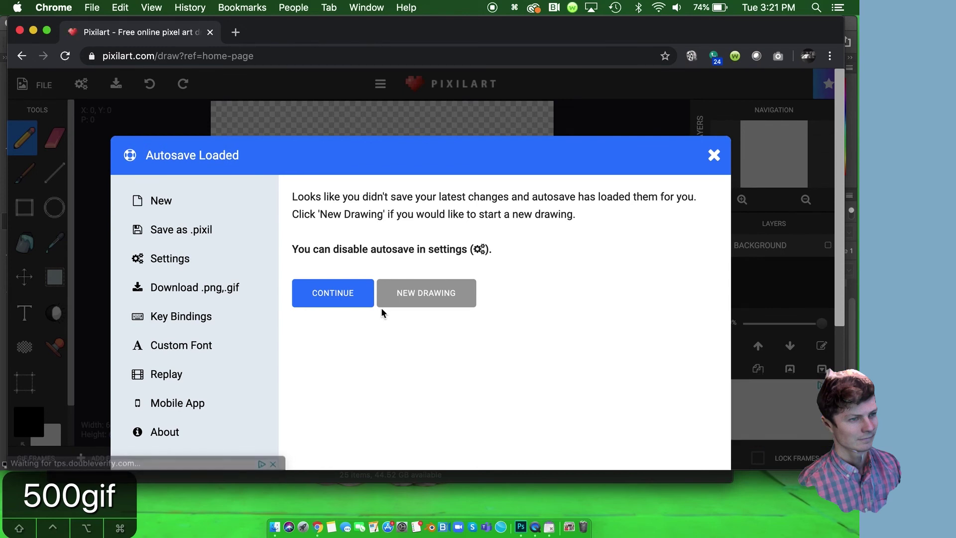
left_click(423, 290)
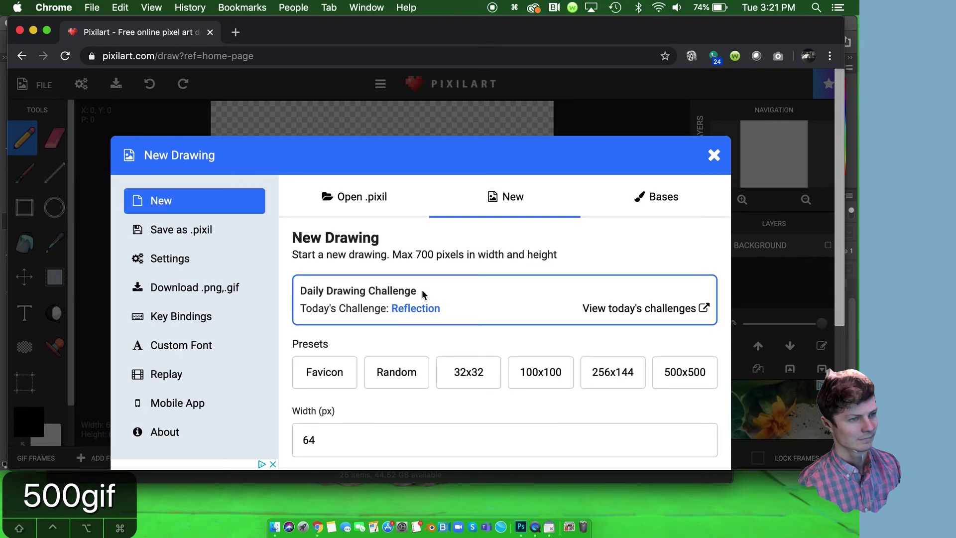
scroll(423, 288, "down", 5)
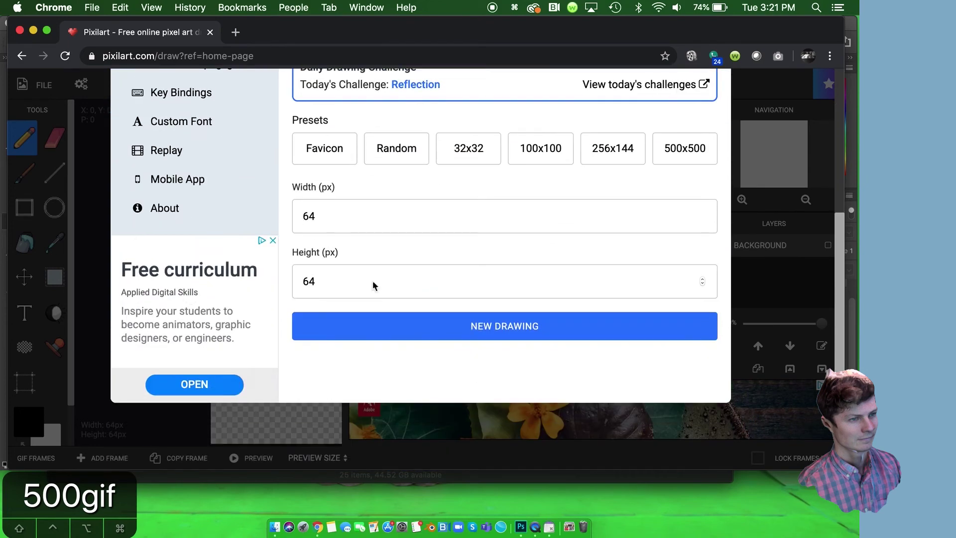
scroll(312, 294, "up", 2)
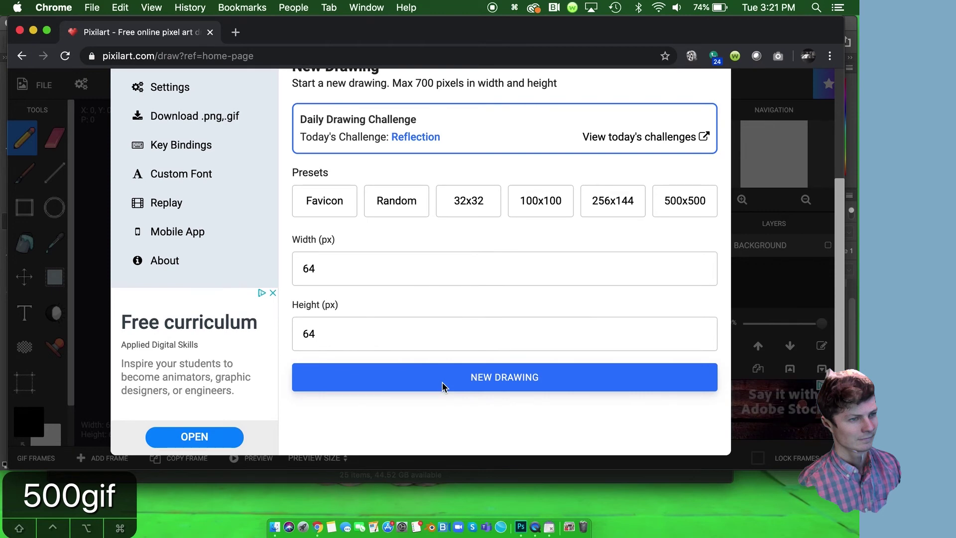
left_click(443, 387)
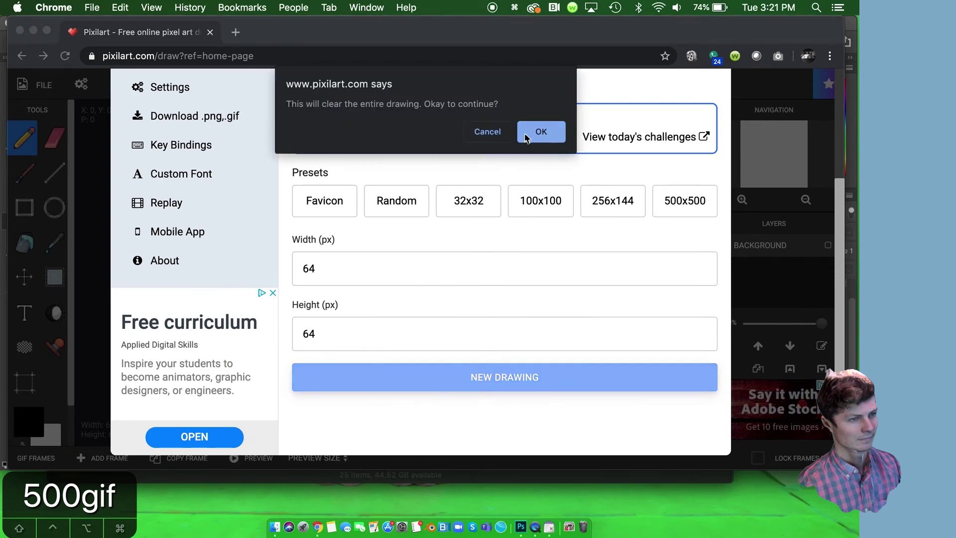
left_click(522, 133)
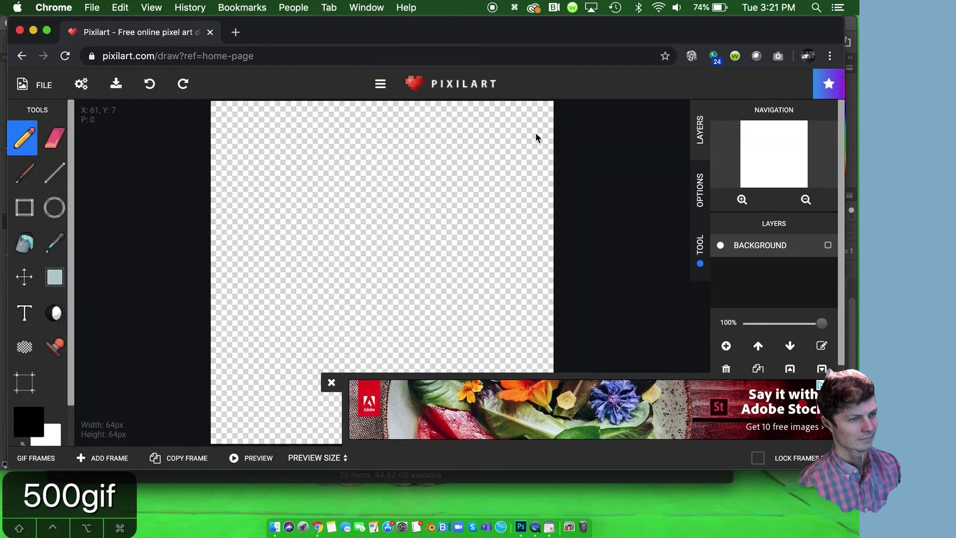
left_click(329, 383)
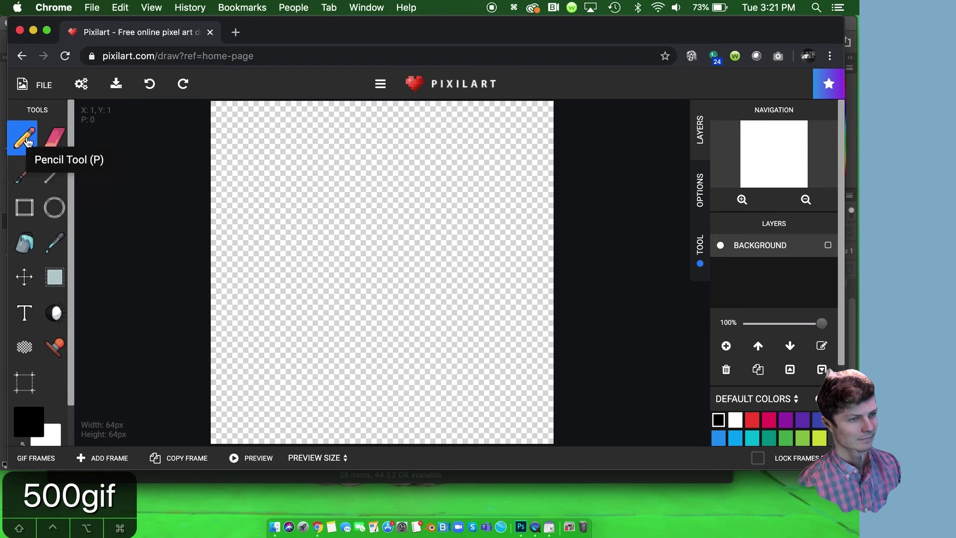
Scribble a test loop with the pencil, view the drawing options, then undo the scribble
key("bracketright")
key("bracketright")
key("bracketright")
key("bracketright")
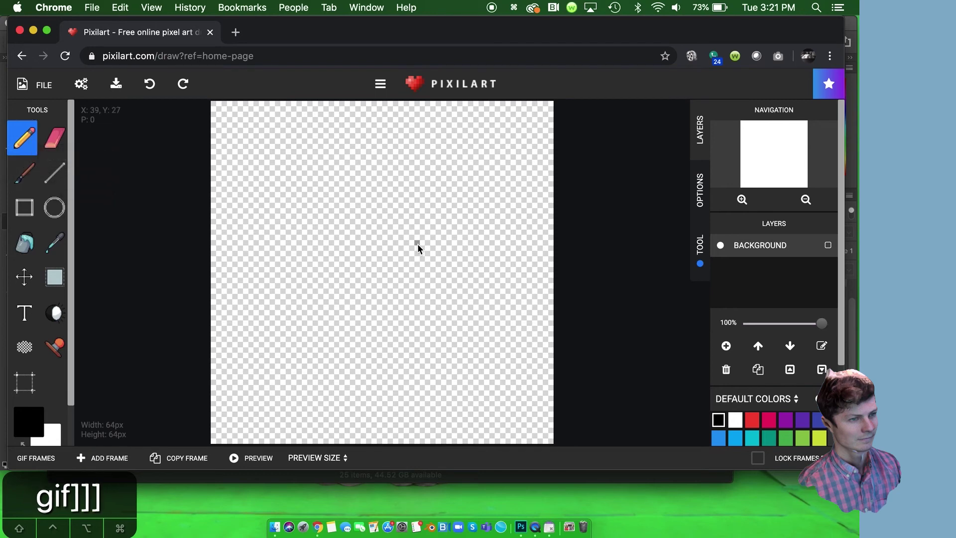
key("bracketleft")
key("bracketleft")
key("bracketleft")
key("bracketleft")
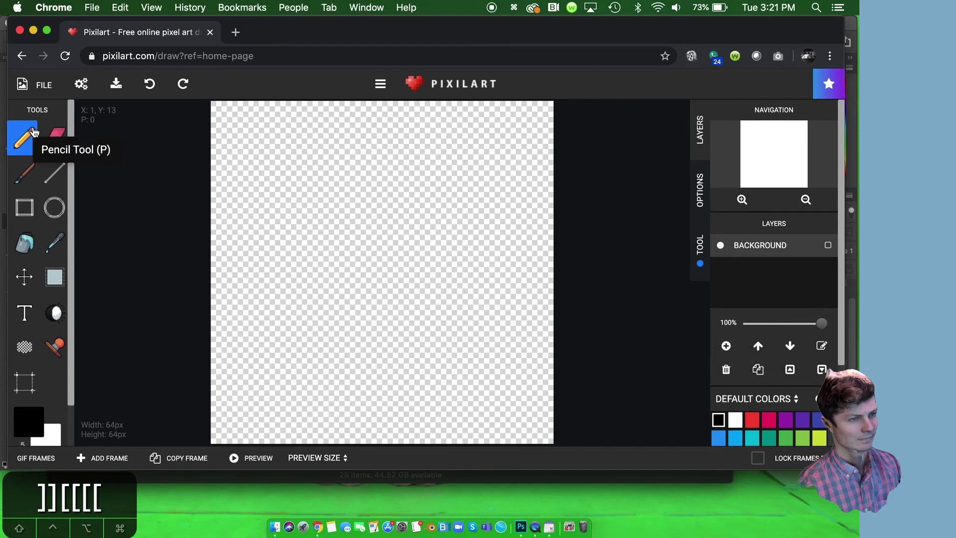
left_click(286, 193)
mouse_move(338, 176)
left_mouse_down()
mouse_move(474, 220)
mouse_move(335, 164)
mouse_move(312, 295)
mouse_move(444, 253)
mouse_move(359, 338)
mouse_move(342, 262)
left_mouse_up()
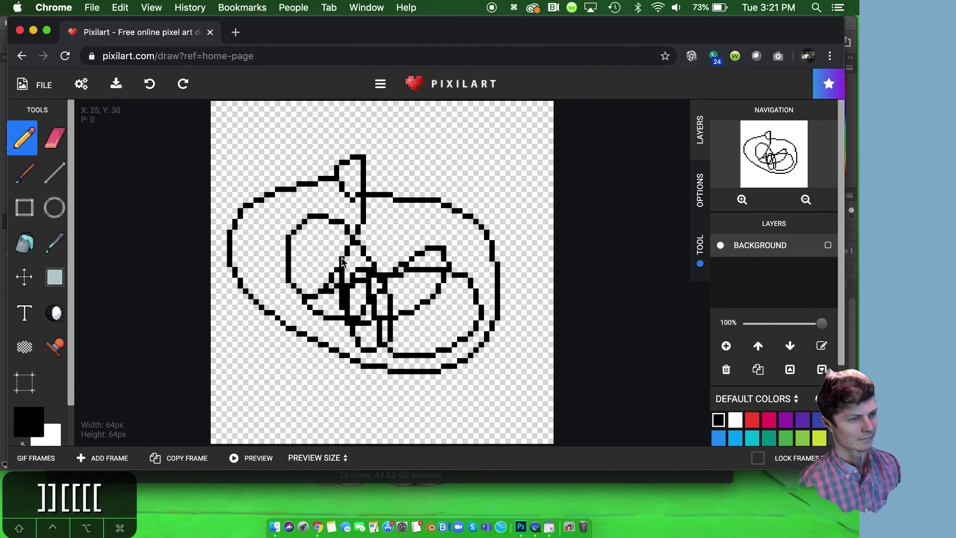
left_click(699, 253)
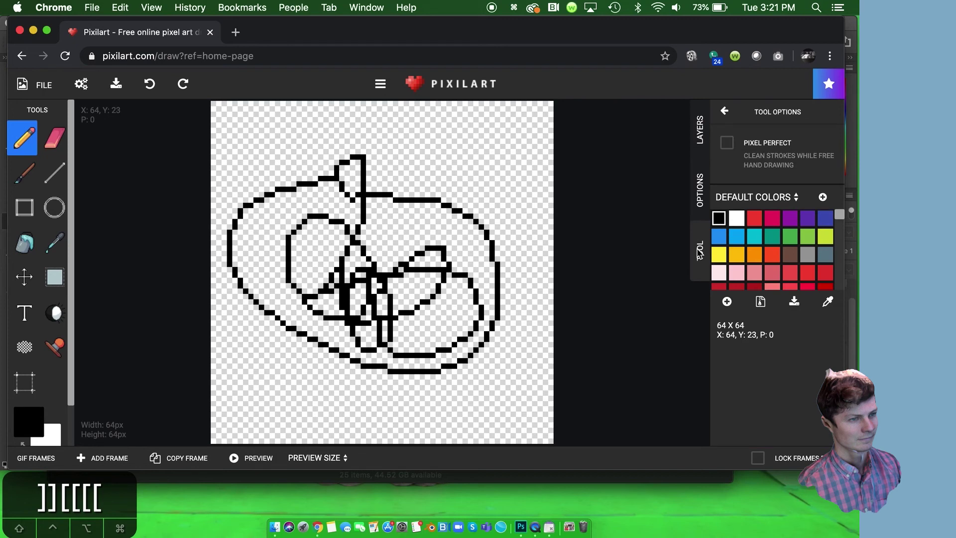
left_click(702, 188)
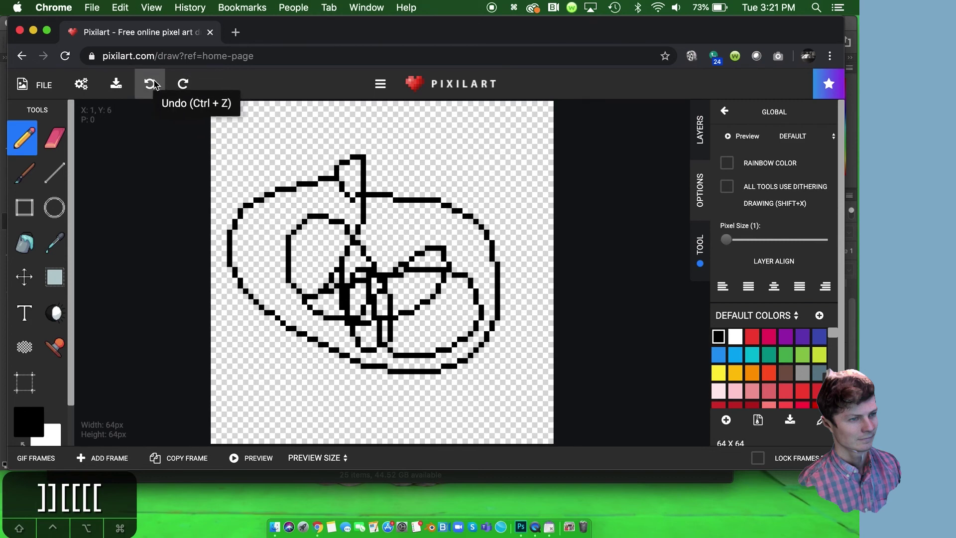
key("ctrl+z")
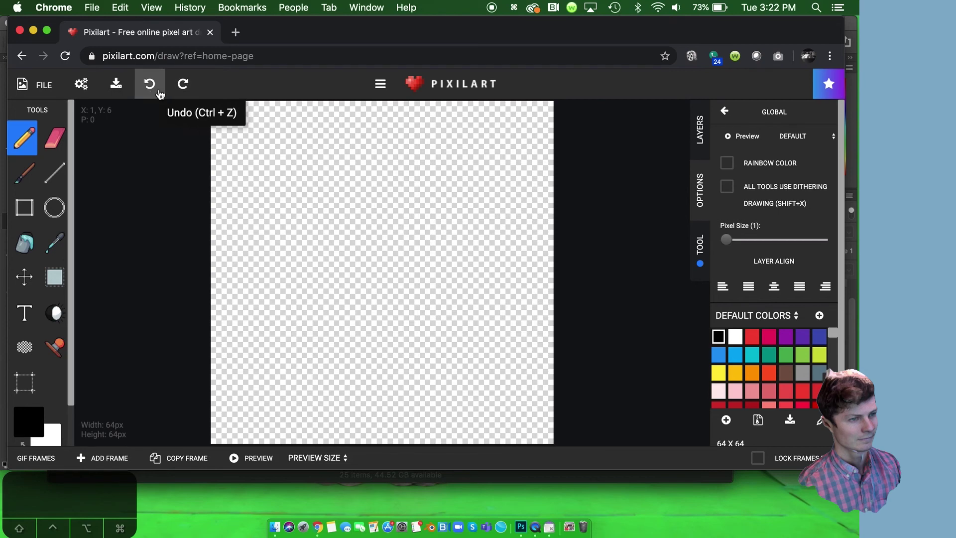
Raise the pencil's Pixel Size slider to 16, testing a black square along the way
left_click_drag(726, 240, 783, 248)
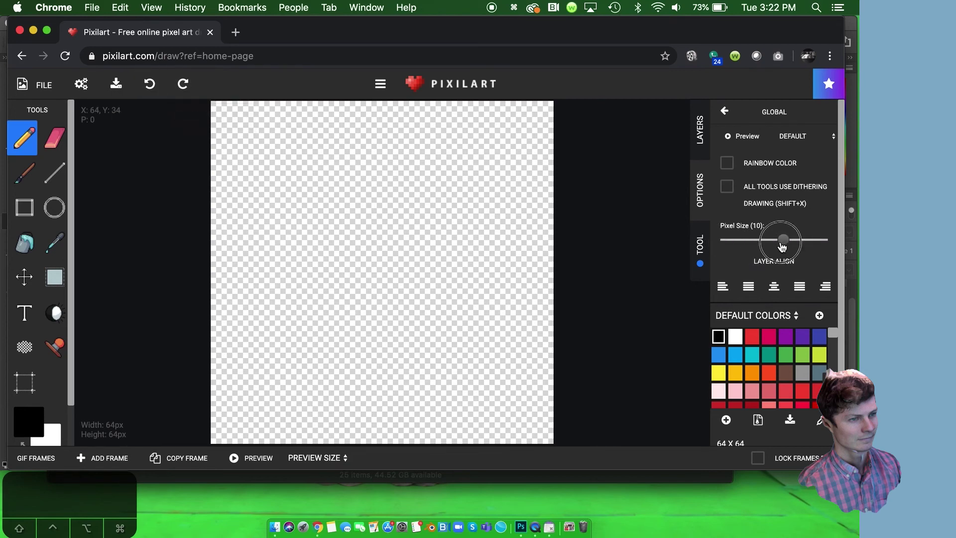
left_click(804, 243)
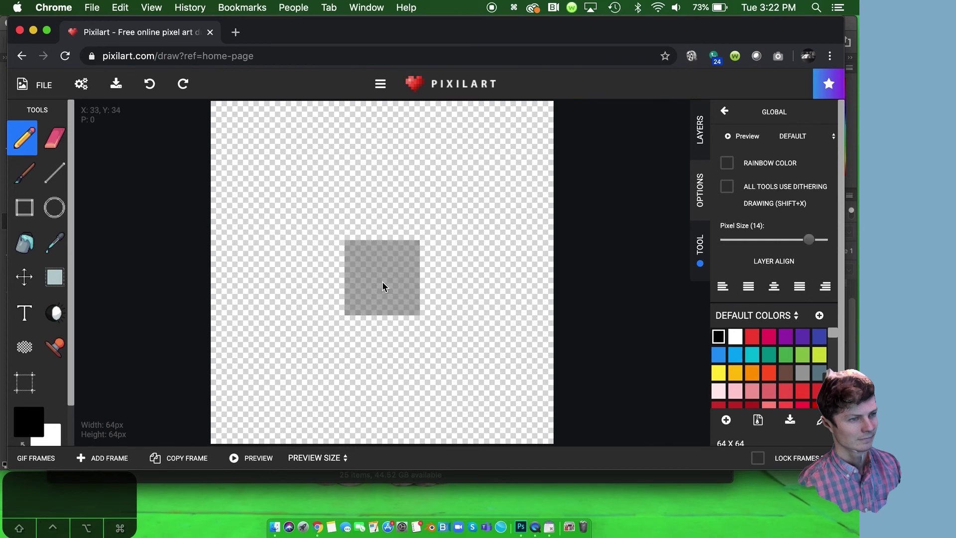
left_click(382, 280)
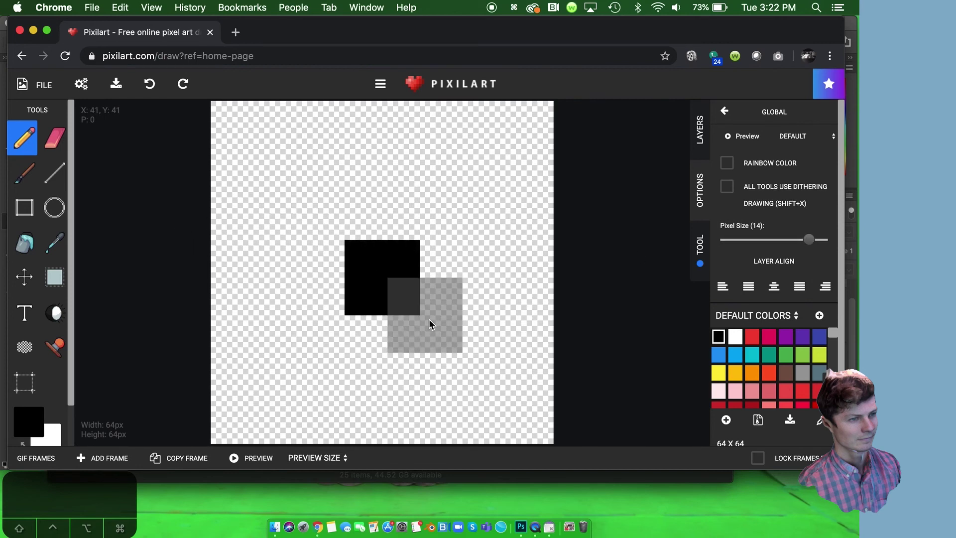
left_click(808, 135)
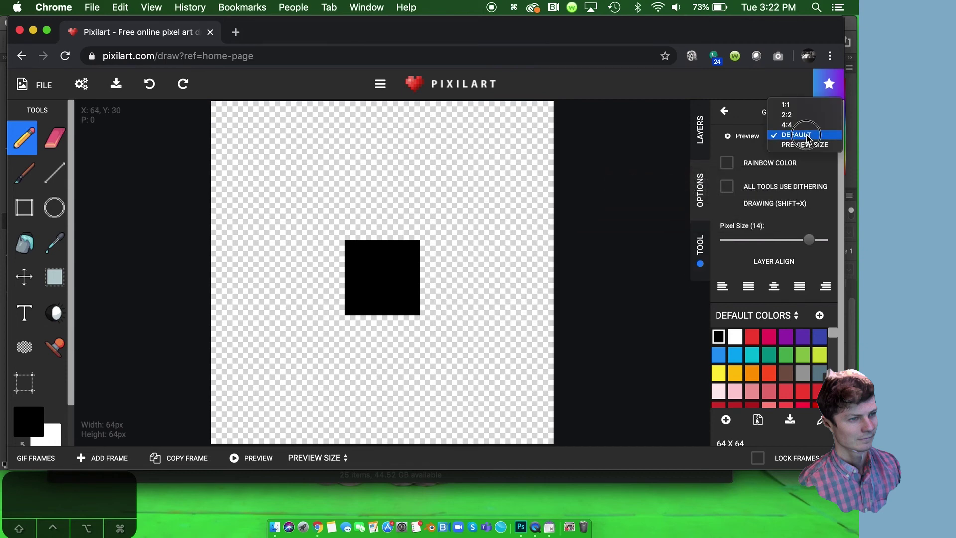
left_click(808, 135)
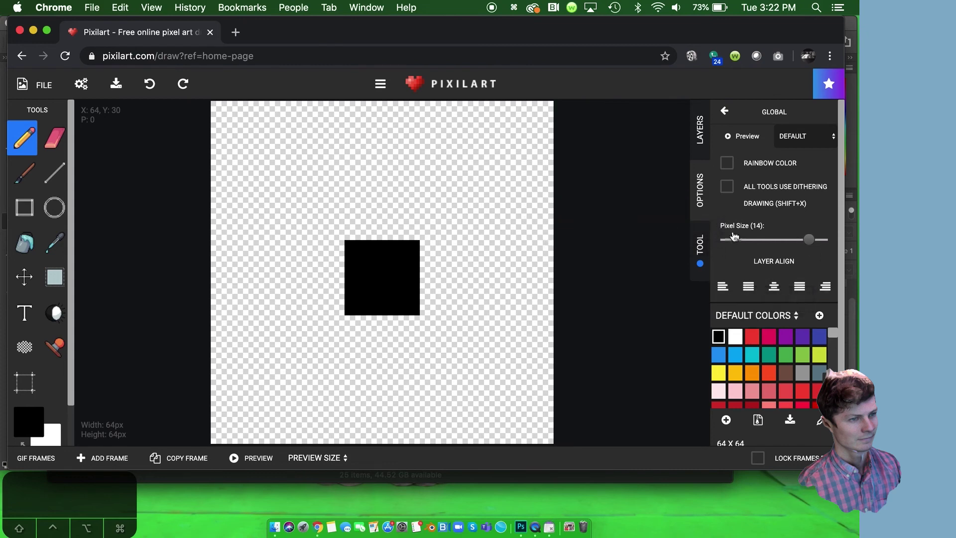
left_click(705, 245)
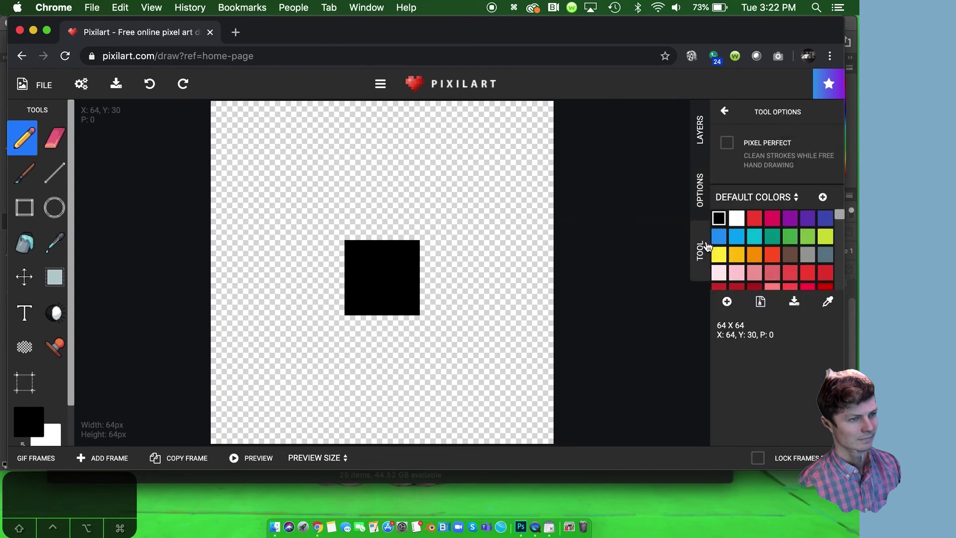
left_click(702, 186)
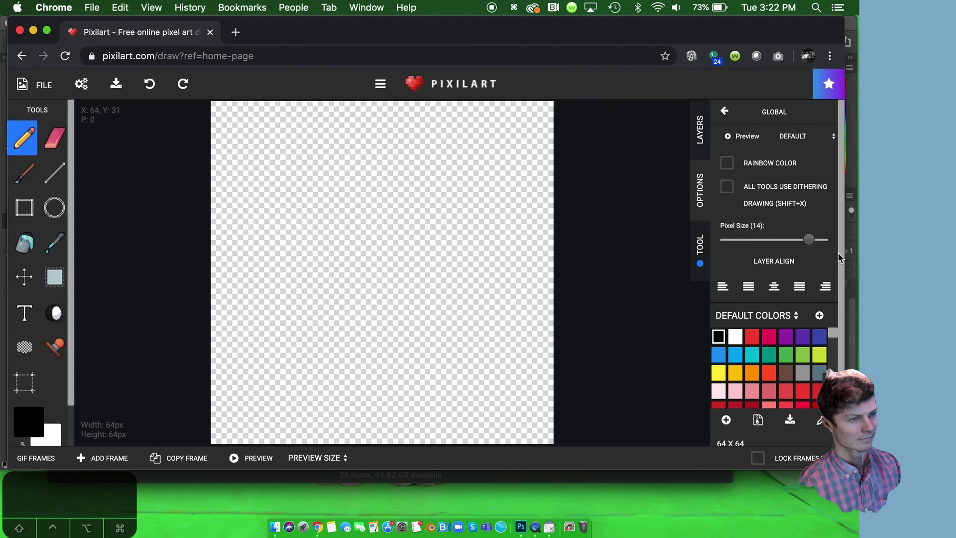
mouse_move(815, 242)
left_mouse_down()
mouse_move(764, 241)
mouse_move(824, 241)
left_mouse_up()
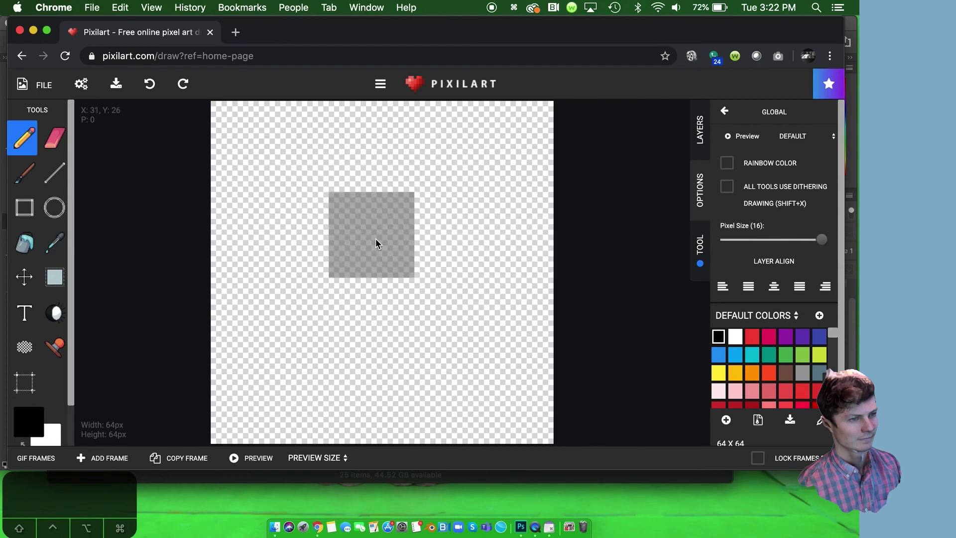
Paint the black square in frame 1, then add frames 2 and 3 with it progressively lower
left_click(385, 282)
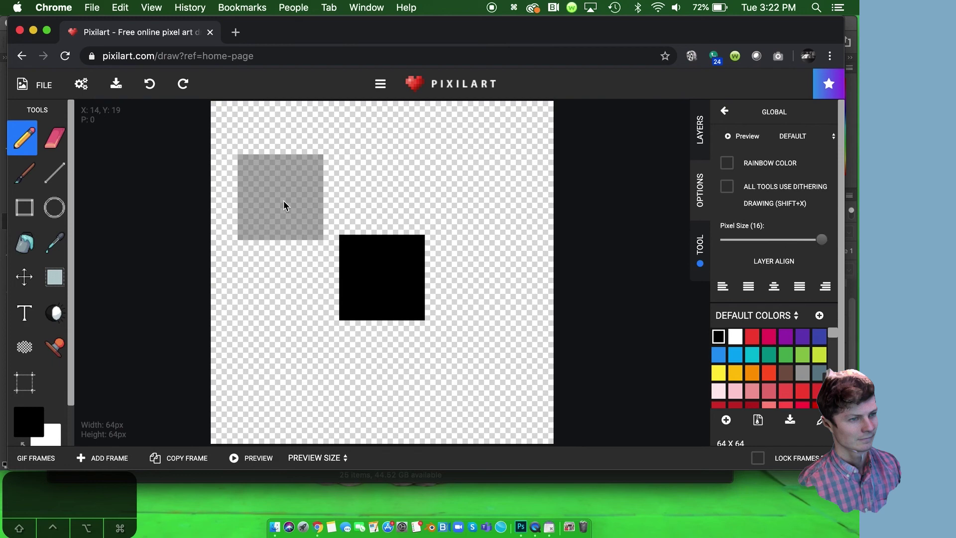
left_click(86, 457)
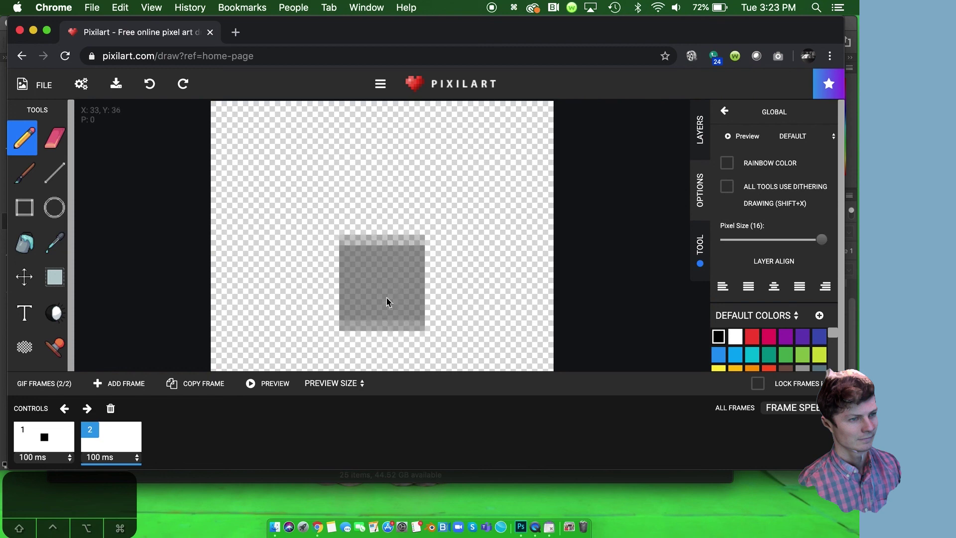
left_click(387, 313)
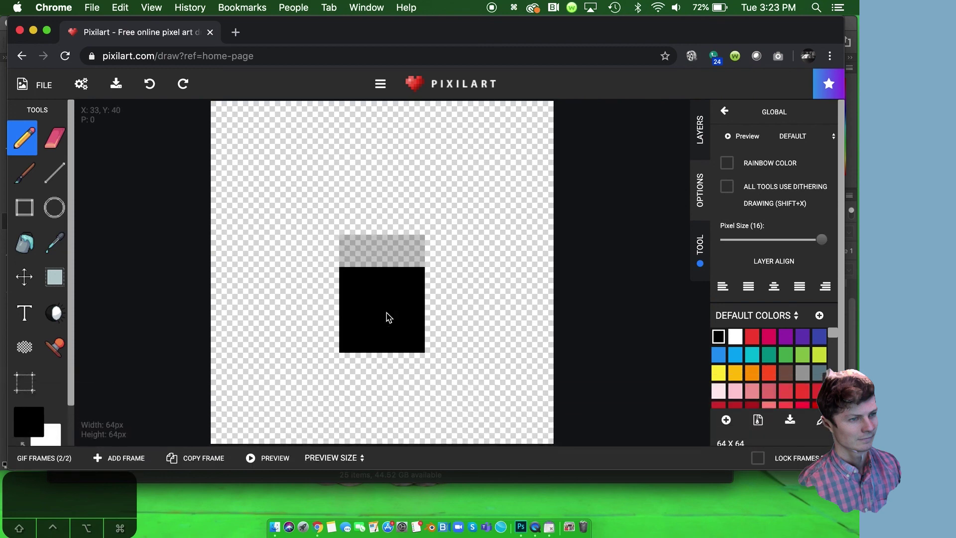
left_click(112, 457)
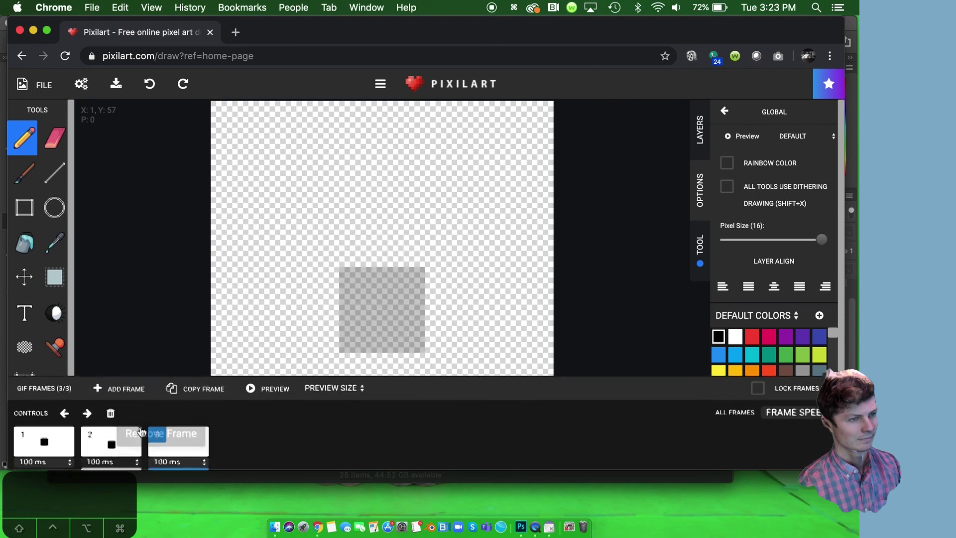
left_click(384, 359)
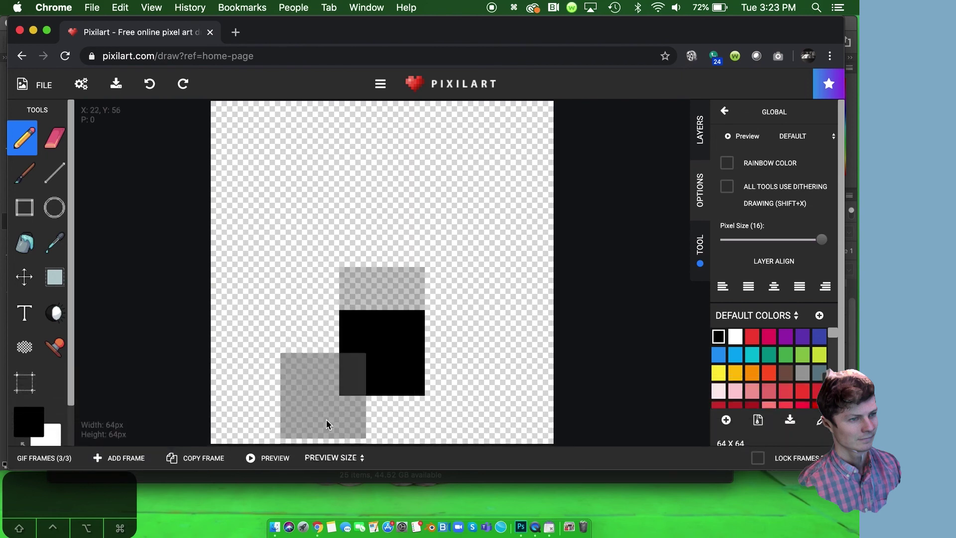
Add frames 4–6 with the square at the bottom then rising, and play the animation
left_click(116, 458)
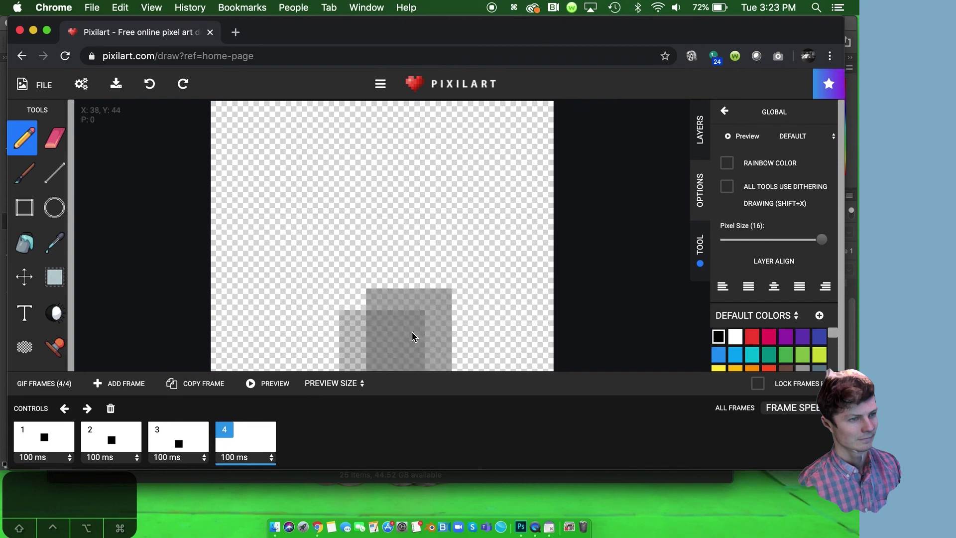
left_click(389, 387)
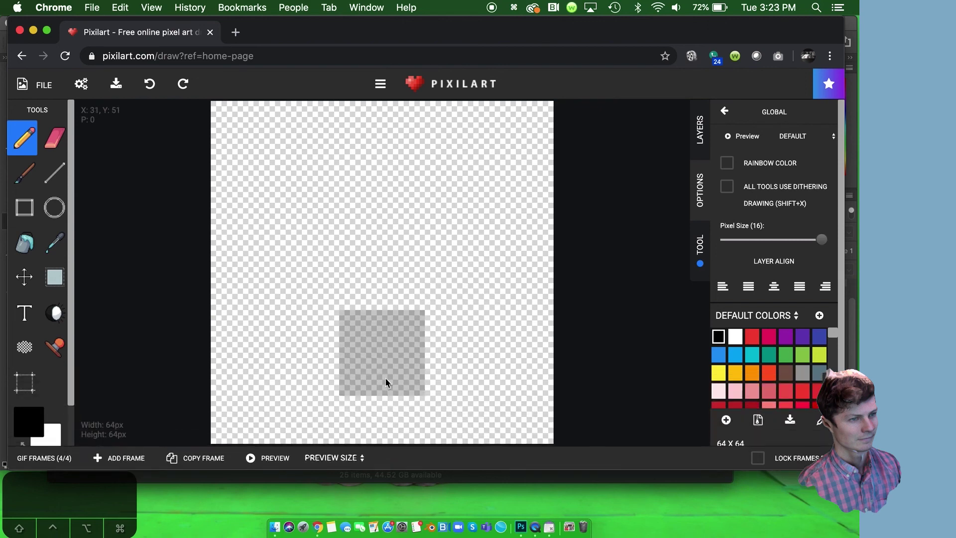
left_click(387, 405)
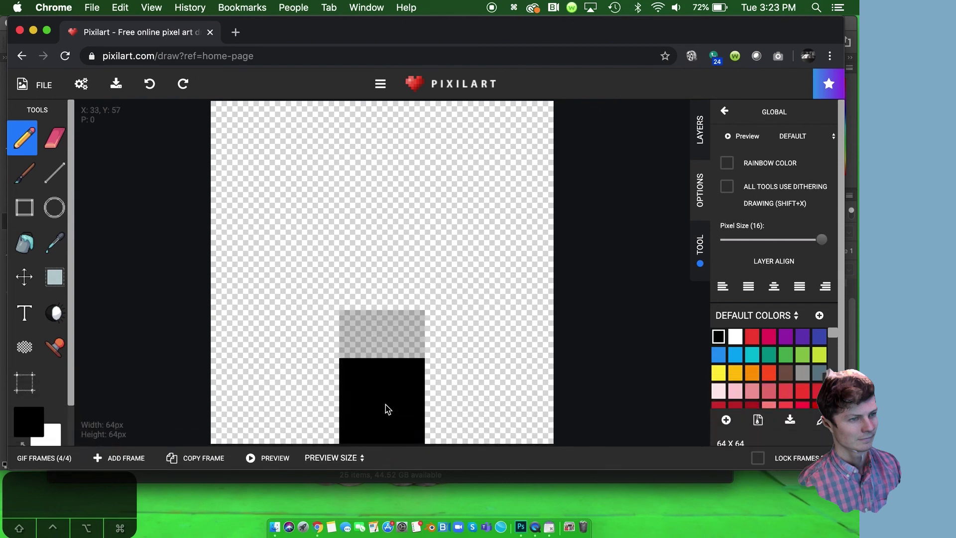
left_click(124, 459)
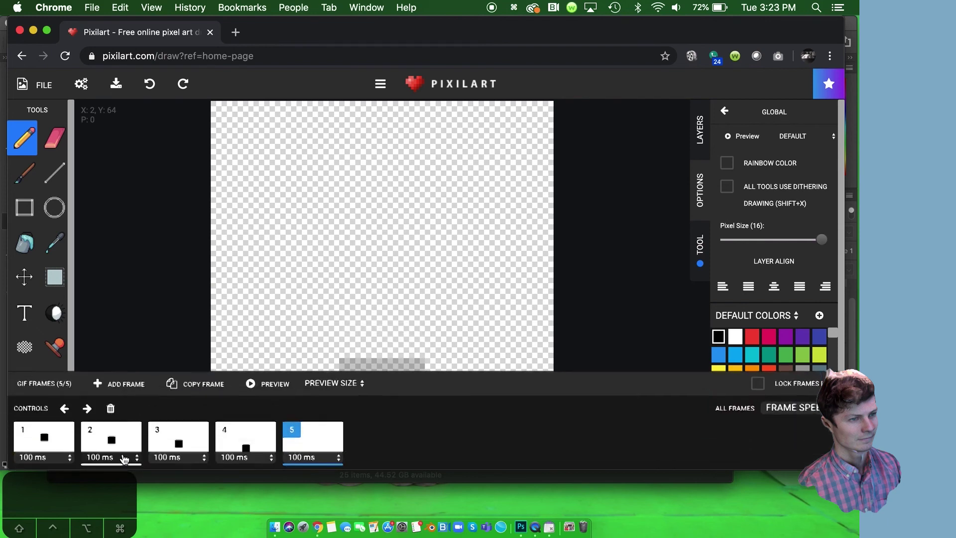
left_click(386, 370)
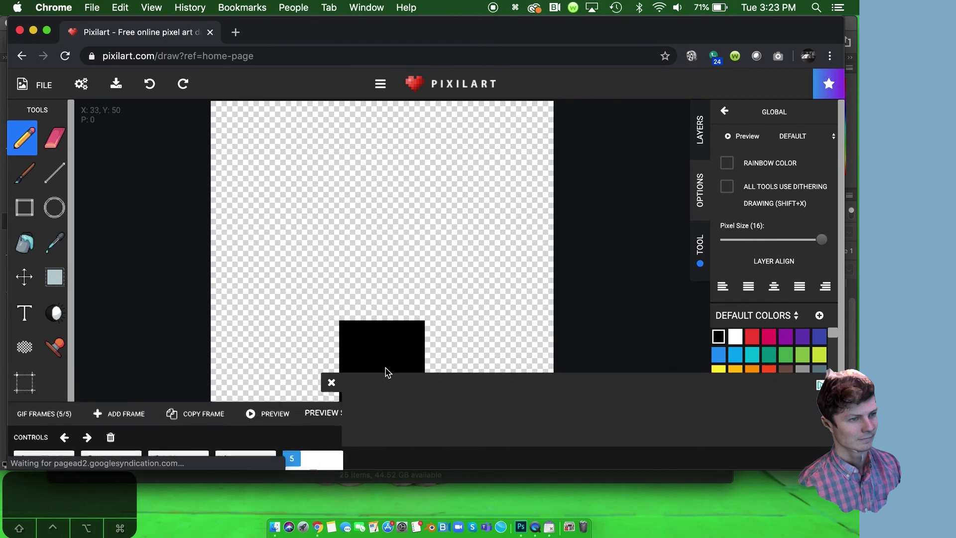
left_click(331, 382)
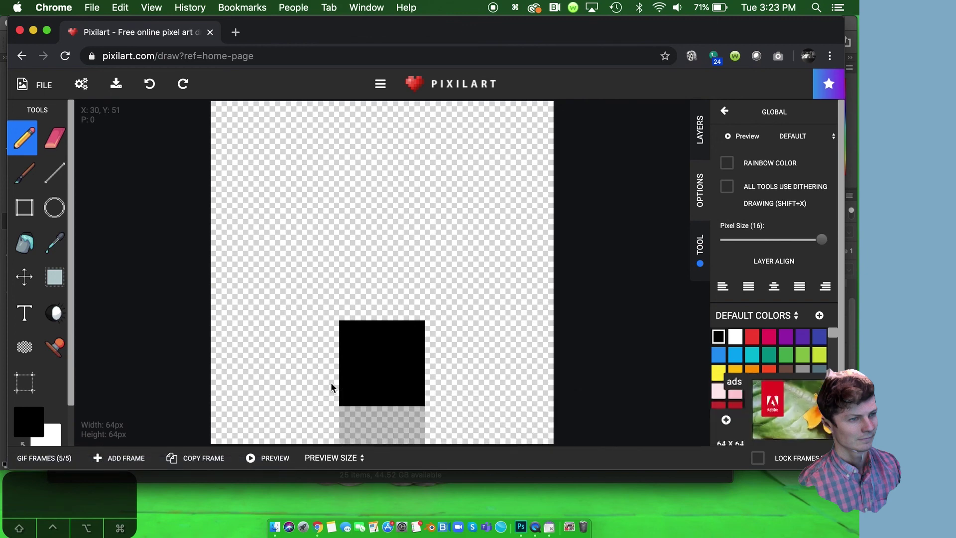
left_click(124, 458)
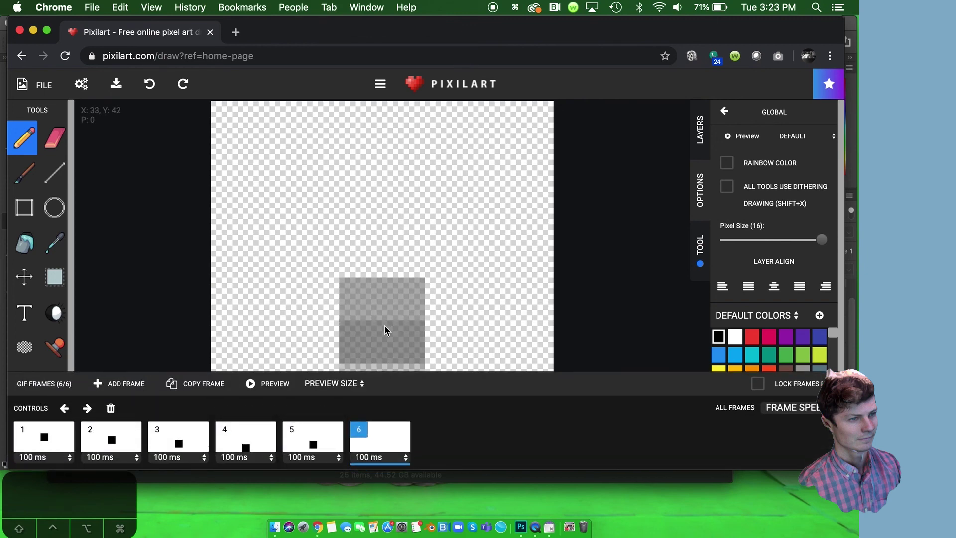
left_click(386, 320)
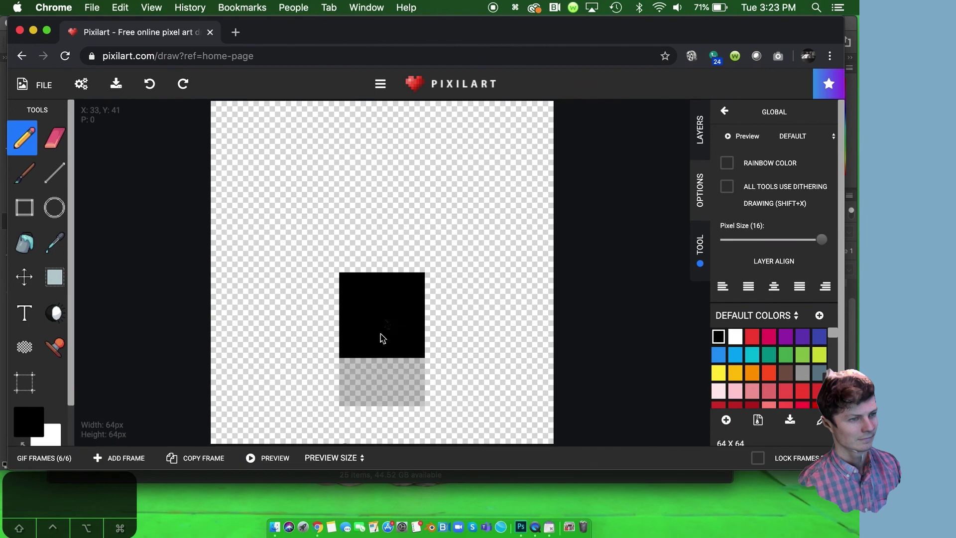
left_click(243, 462)
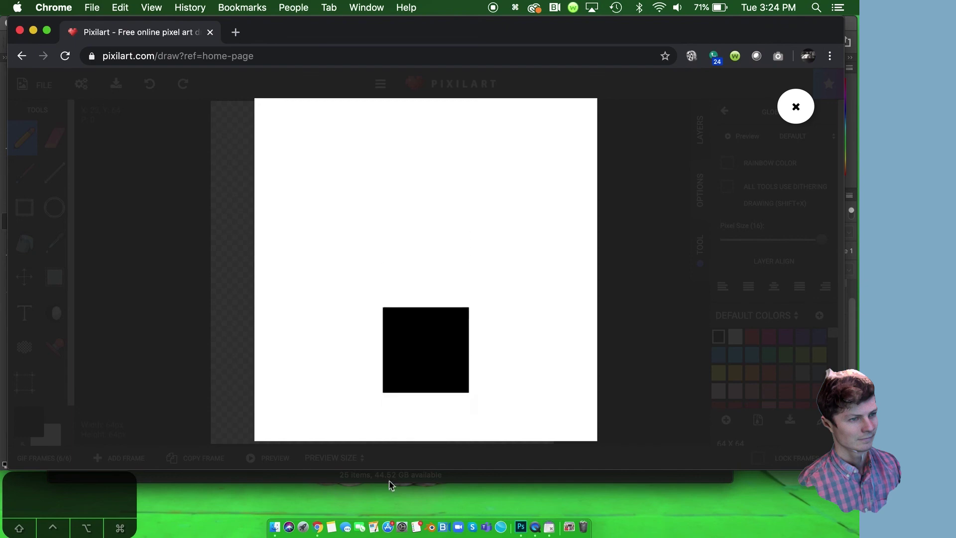
left_click(794, 135)
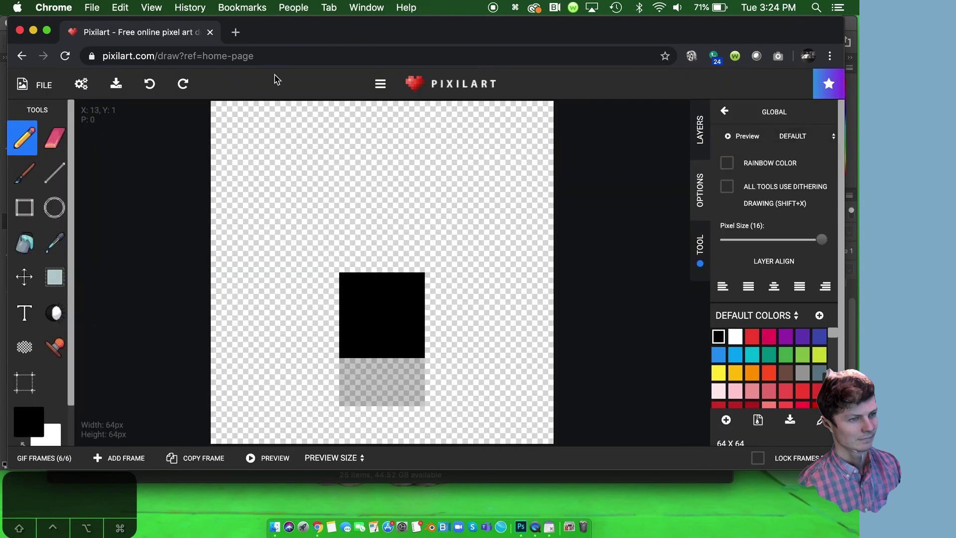
Open Pixilart's download options and set the GIF size to 512X512
left_click(115, 83)
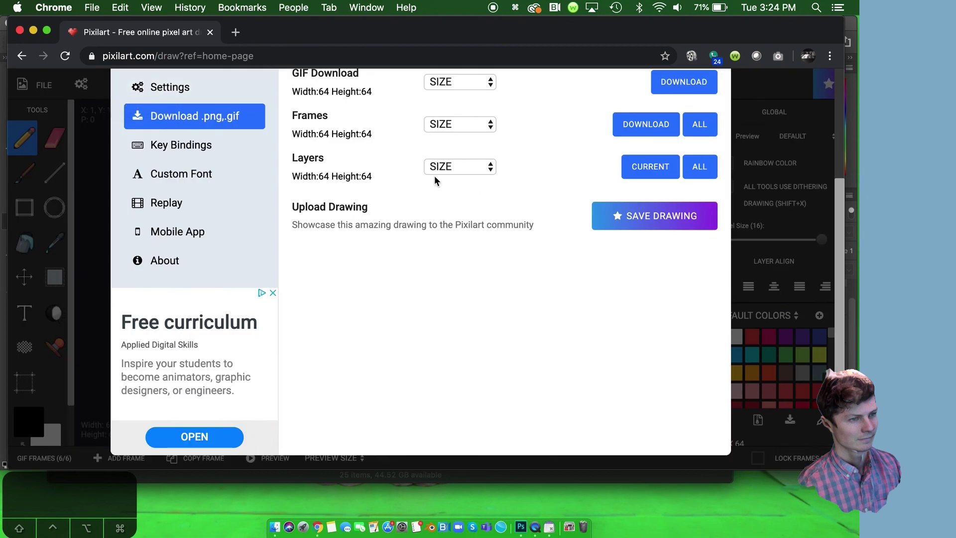
left_click(438, 82)
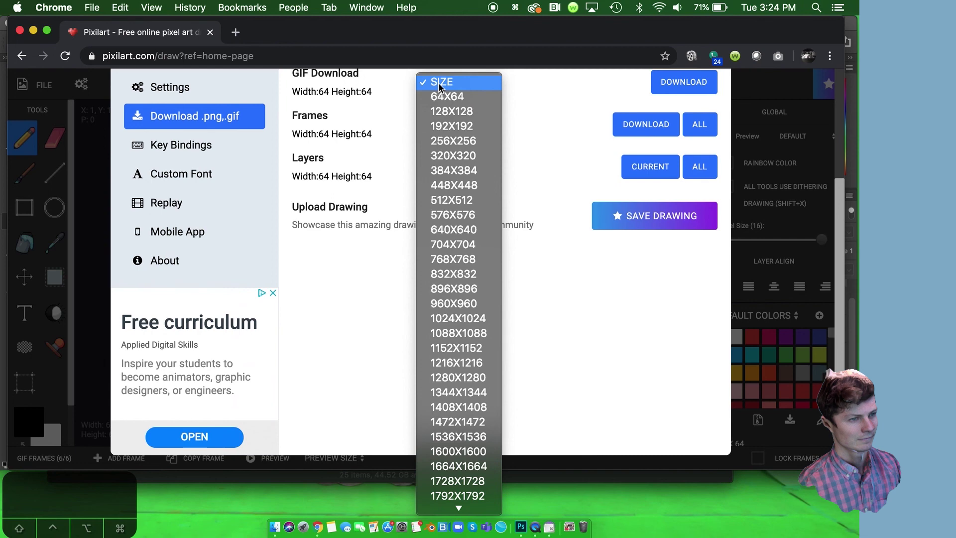
left_click(450, 202)
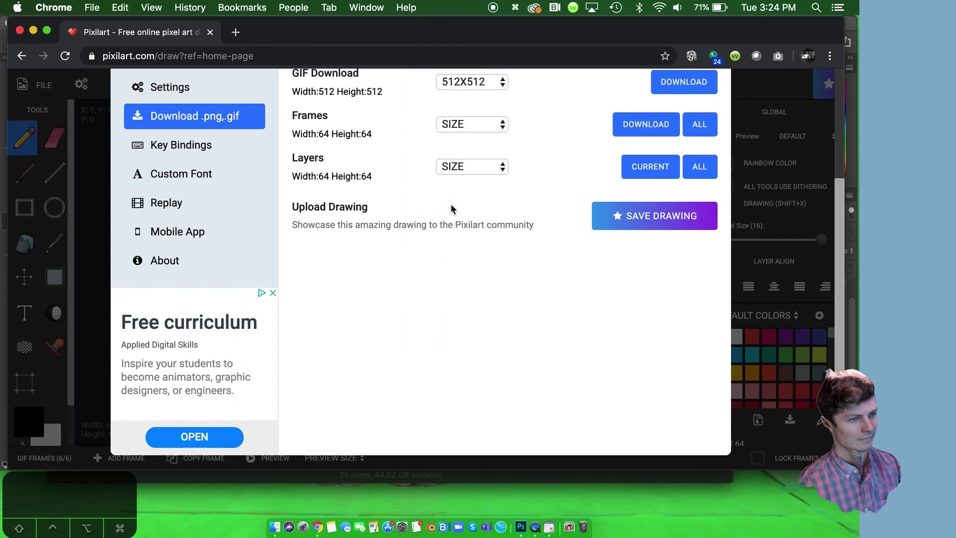